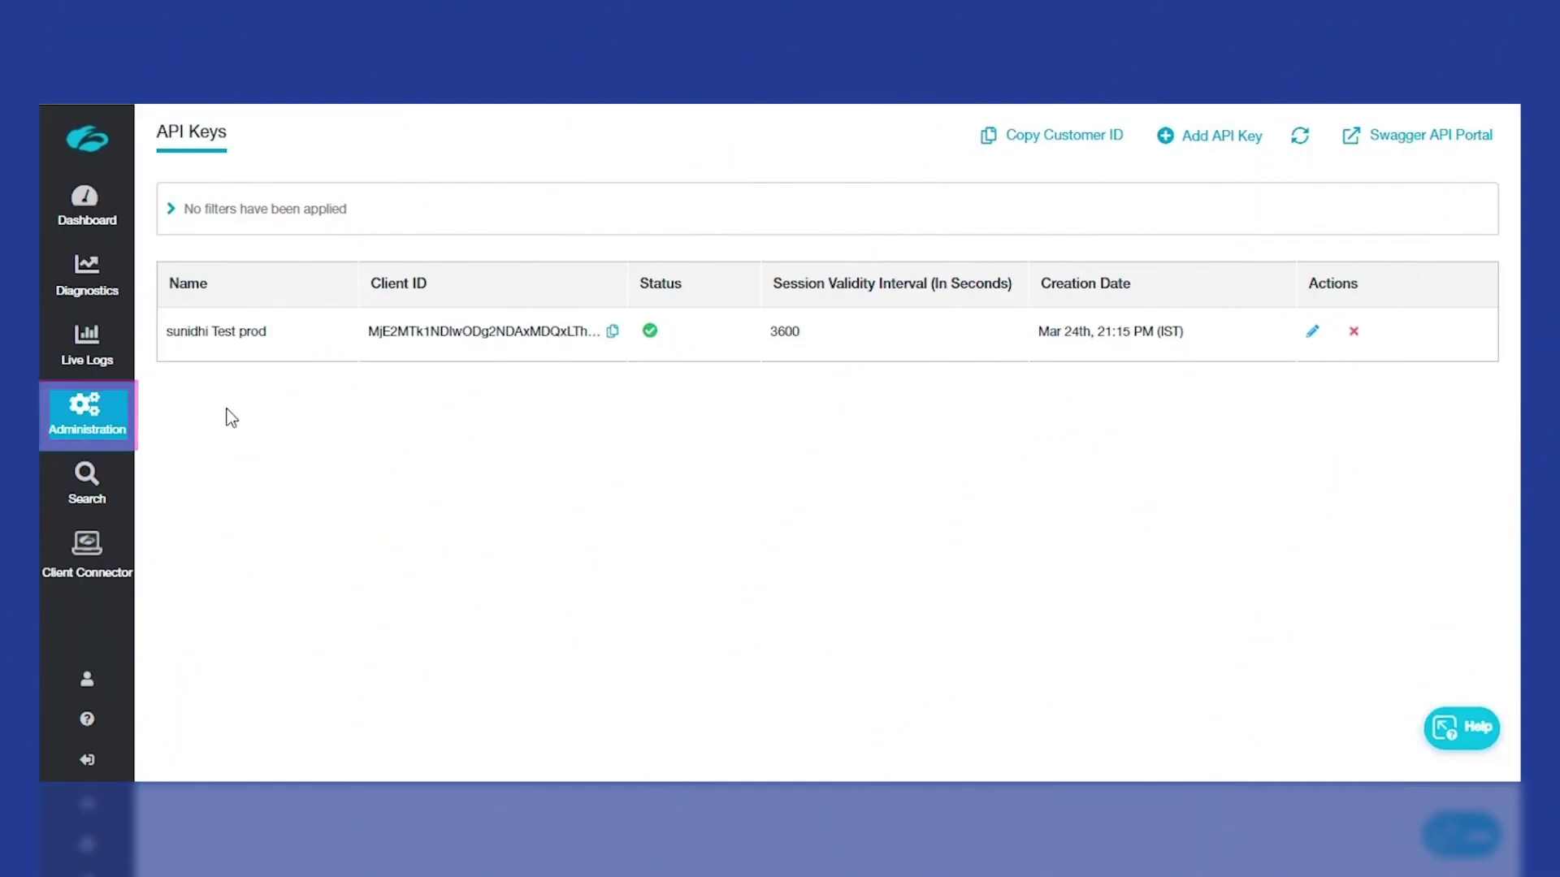
Go to Administration > Public API > API Keys and launch the Swagger API Portal sign-in
click(87, 414)
scroll(561, 687, down, 7)
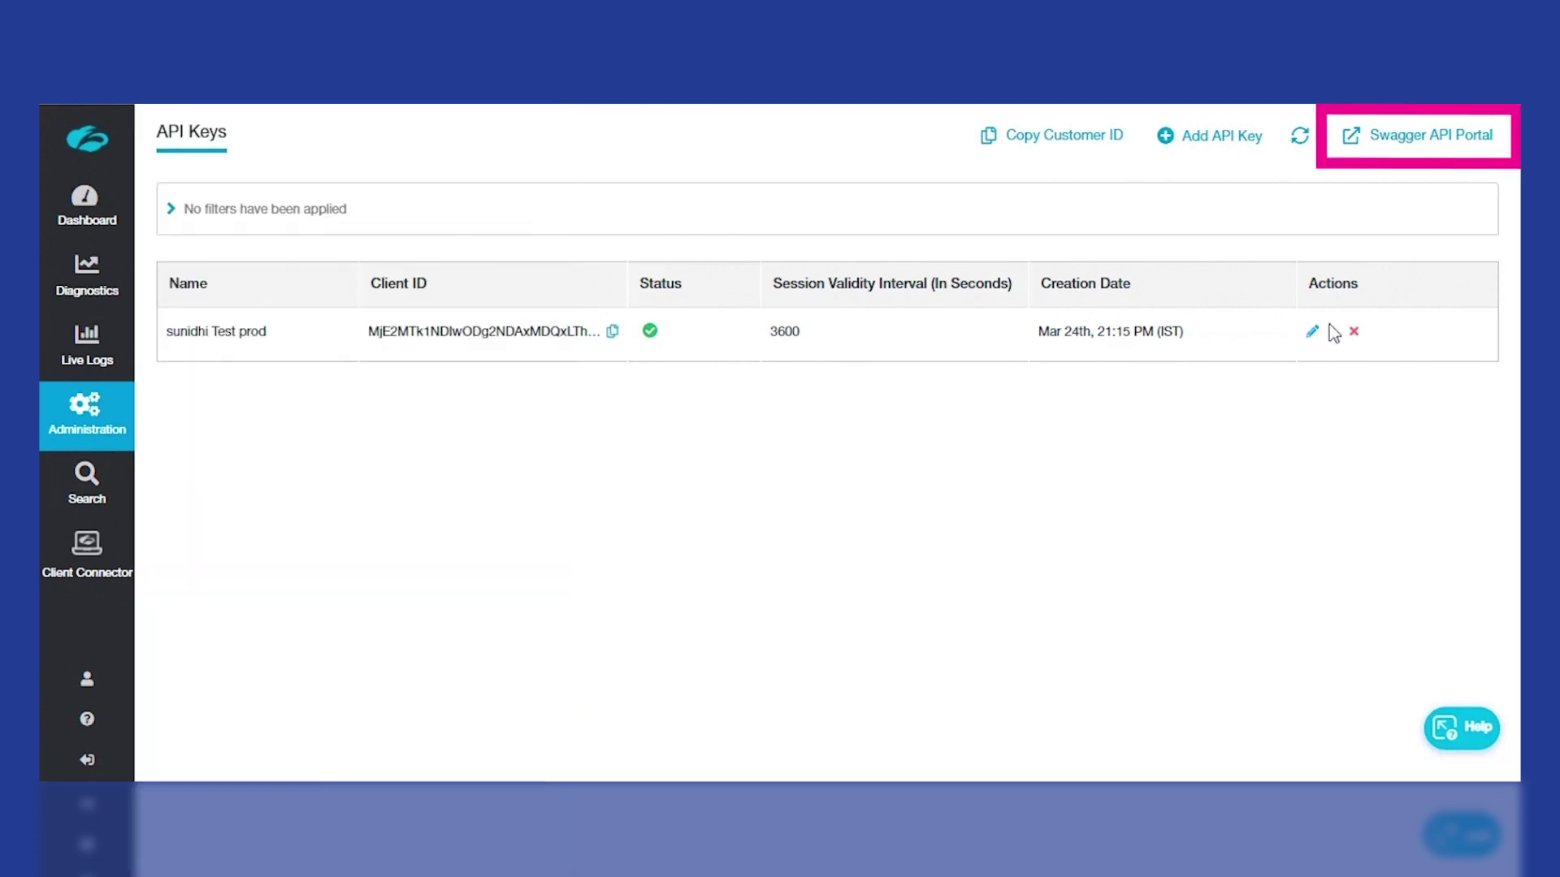
click(1400, 143)
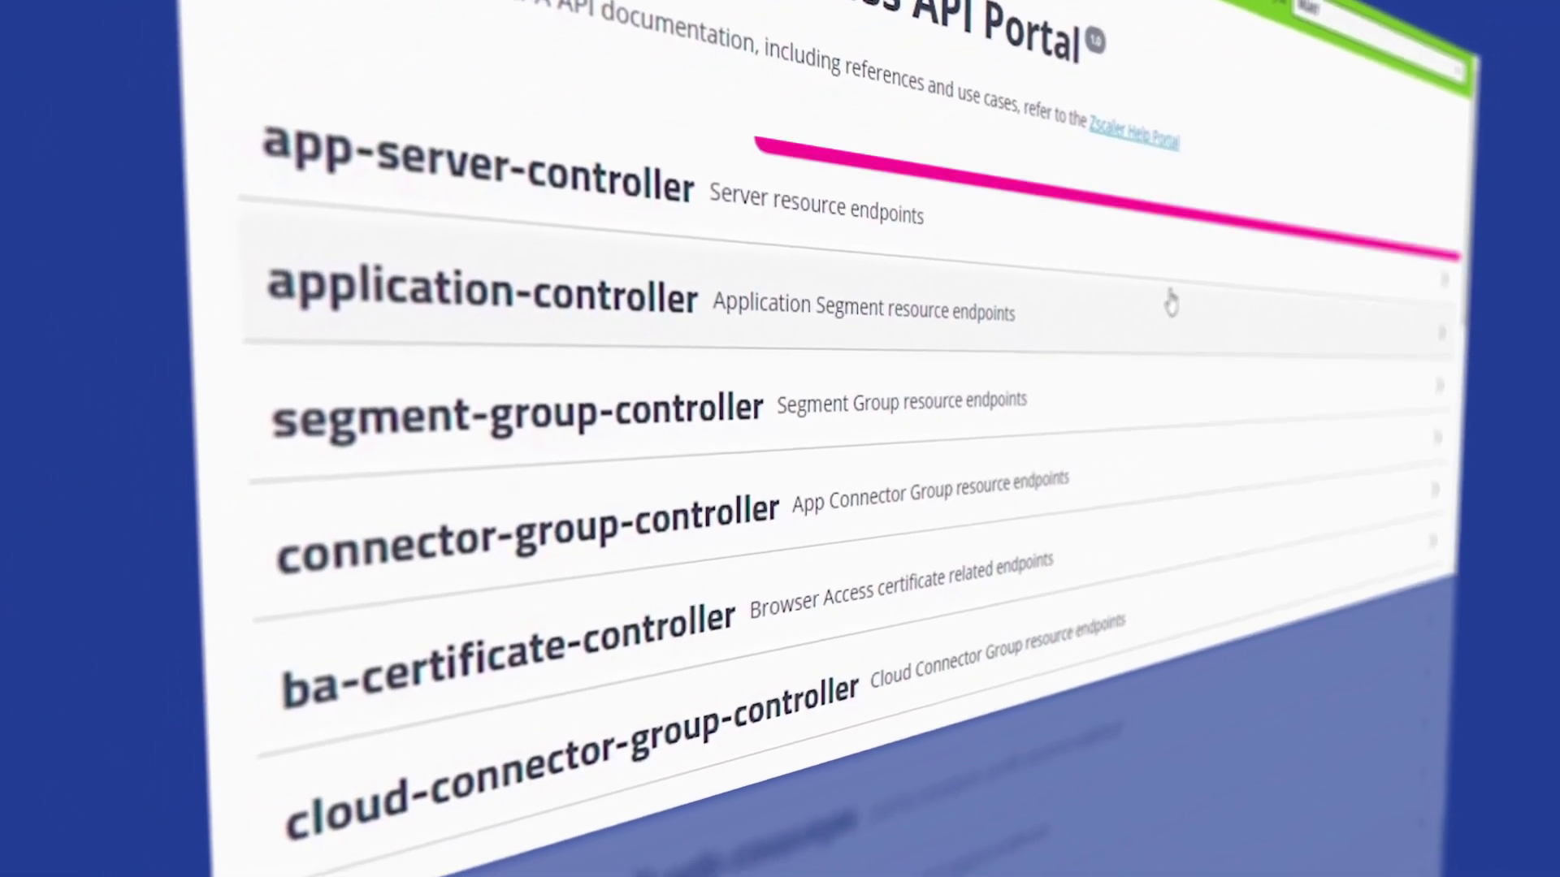
Expand the app-server-controller and application-controller endpoints and open the add-Application-Segment request
click(1139, 297)
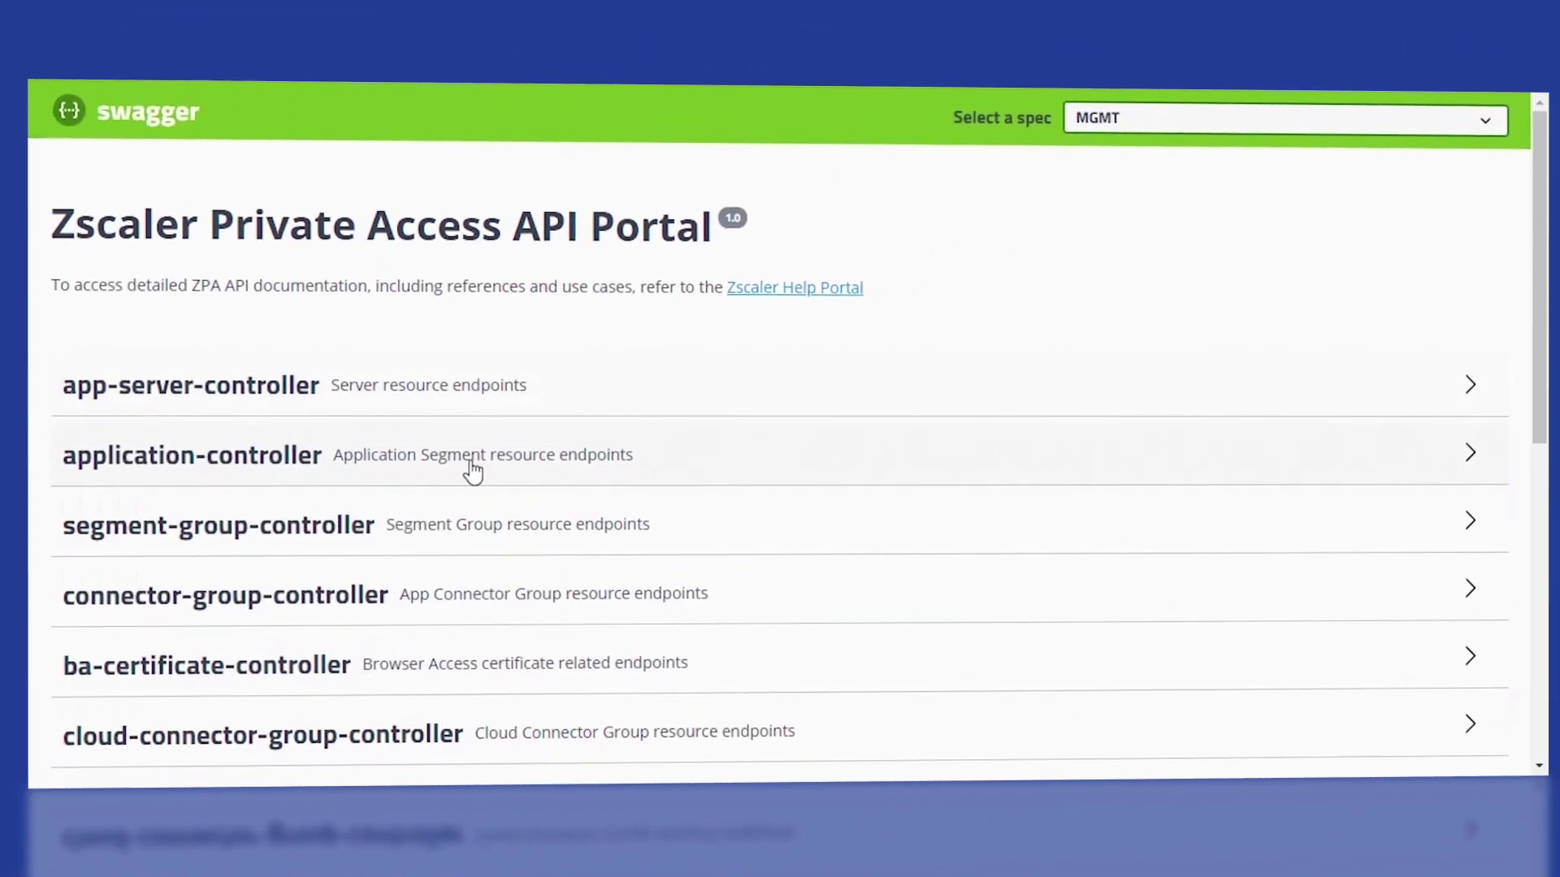
scroll(597, 487, down, 3)
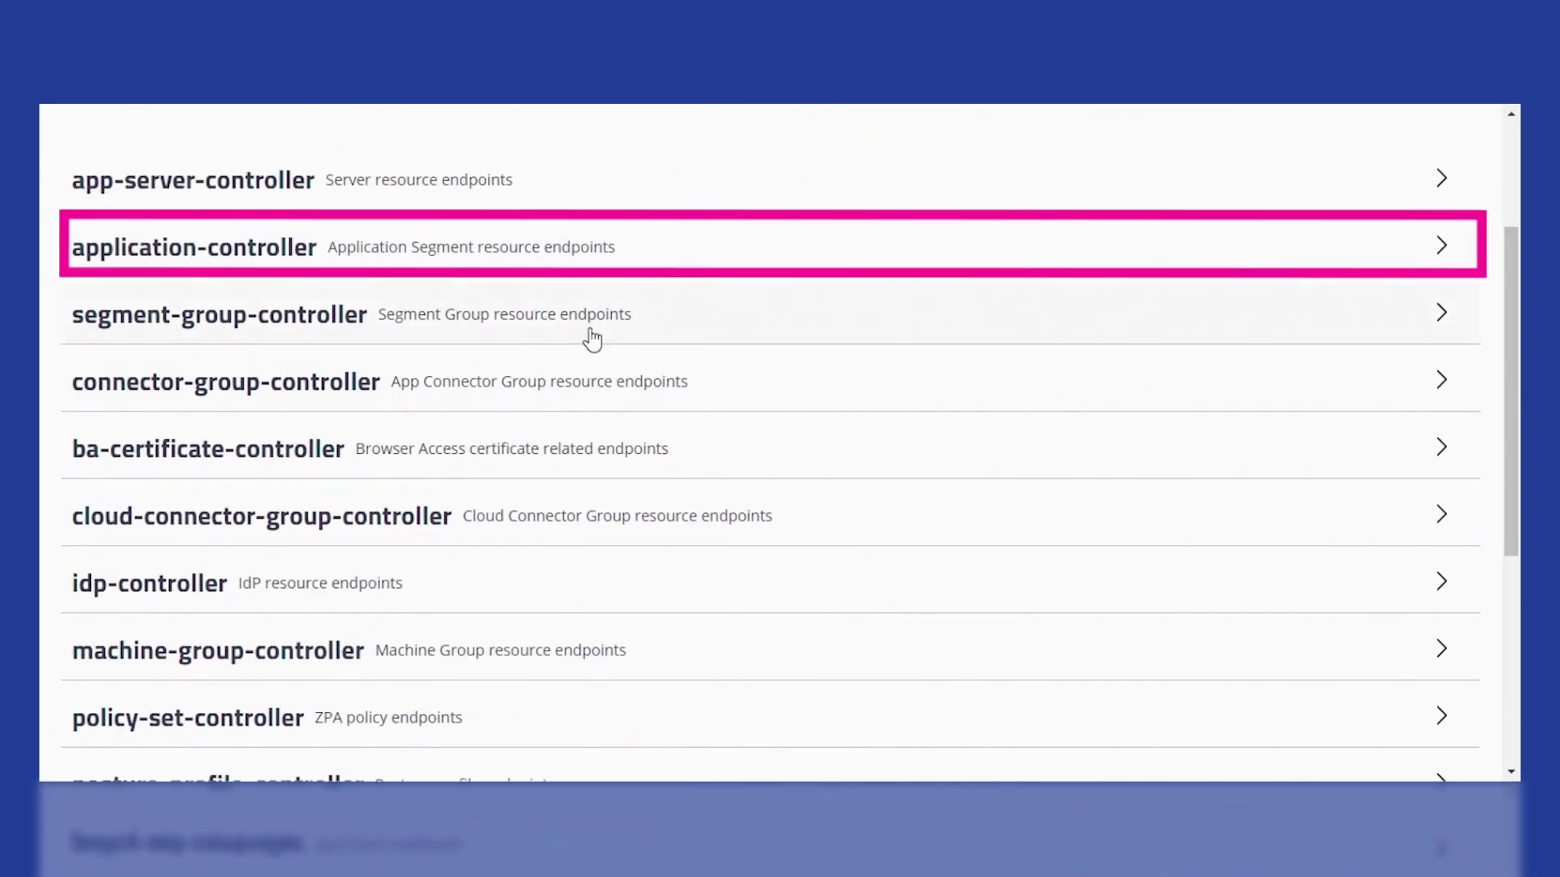
click(419, 268)
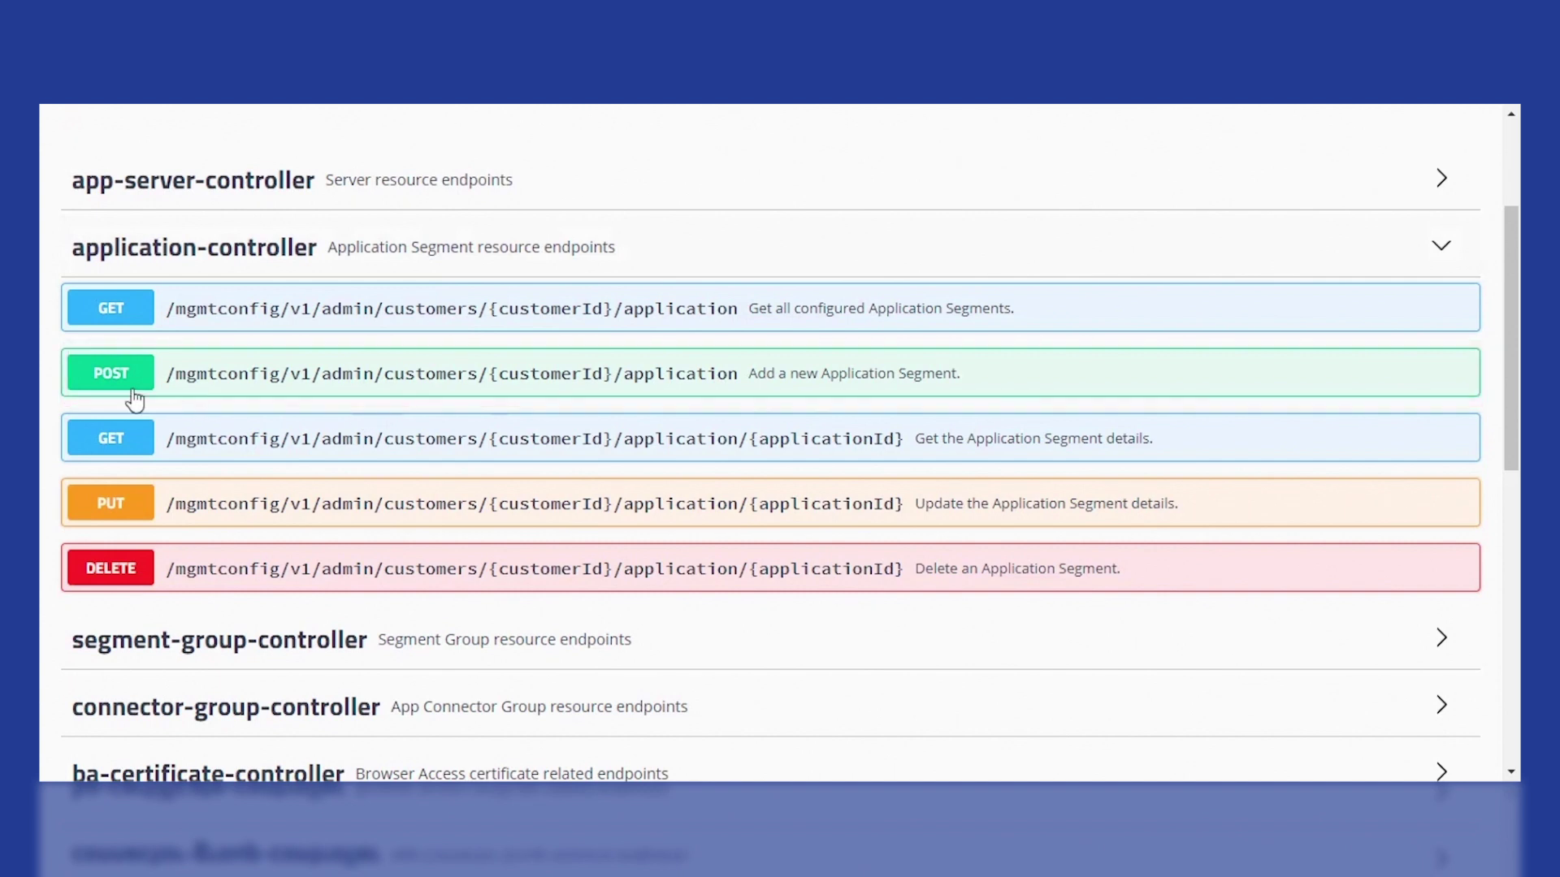
scroll(950, 451, up, 1)
click(951, 453)
Scroll through the Test Application example JSON body, then collapse the application-controller endpoints
scroll(949, 458, down, 5)
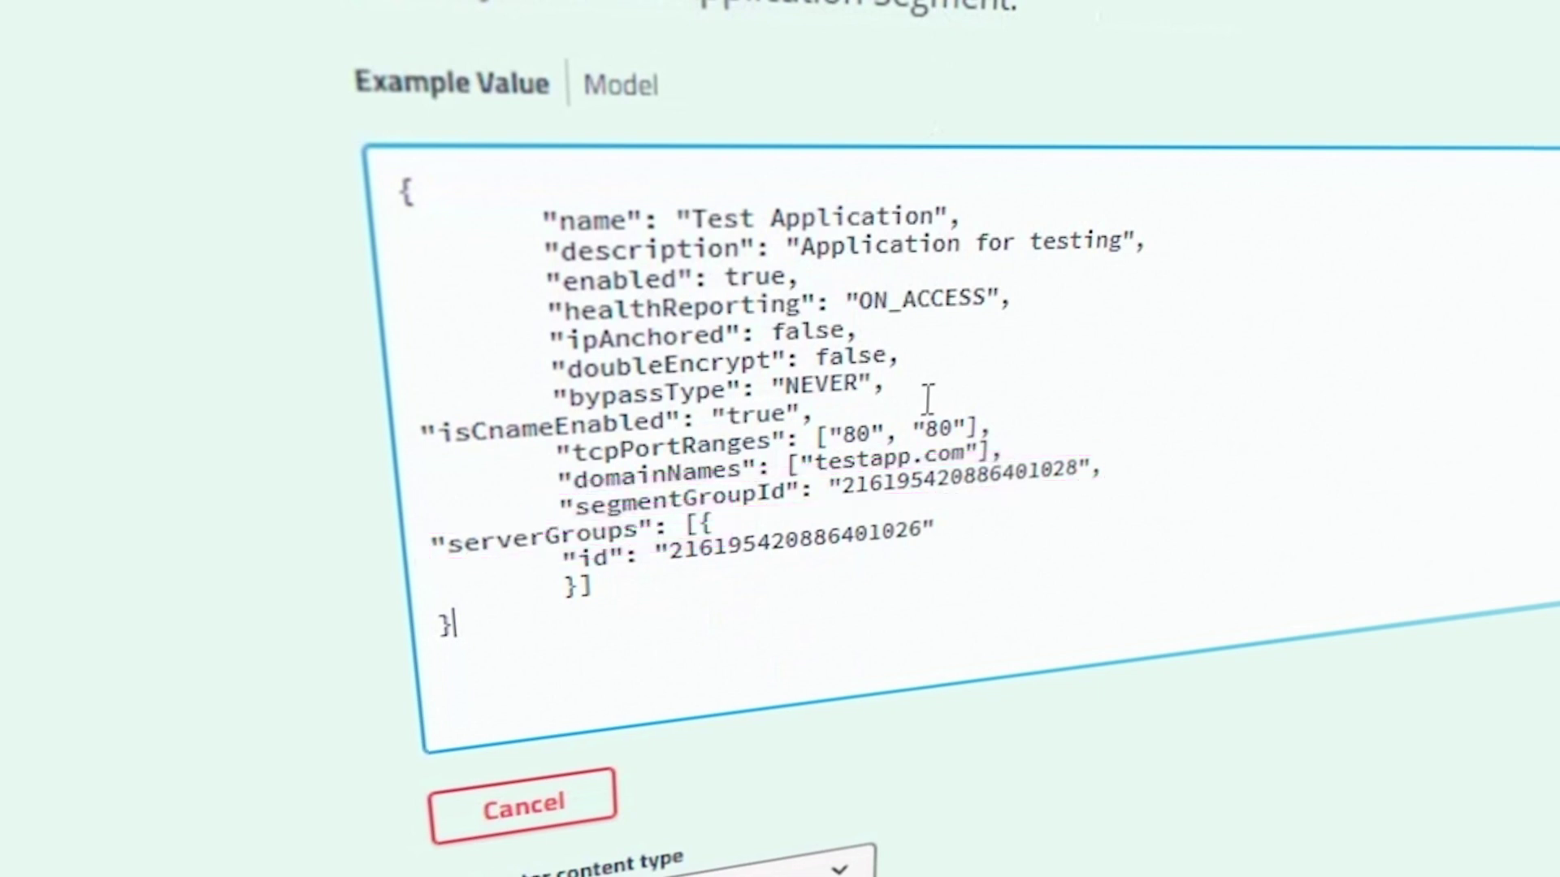
scroll(1515, 224, up, 10)
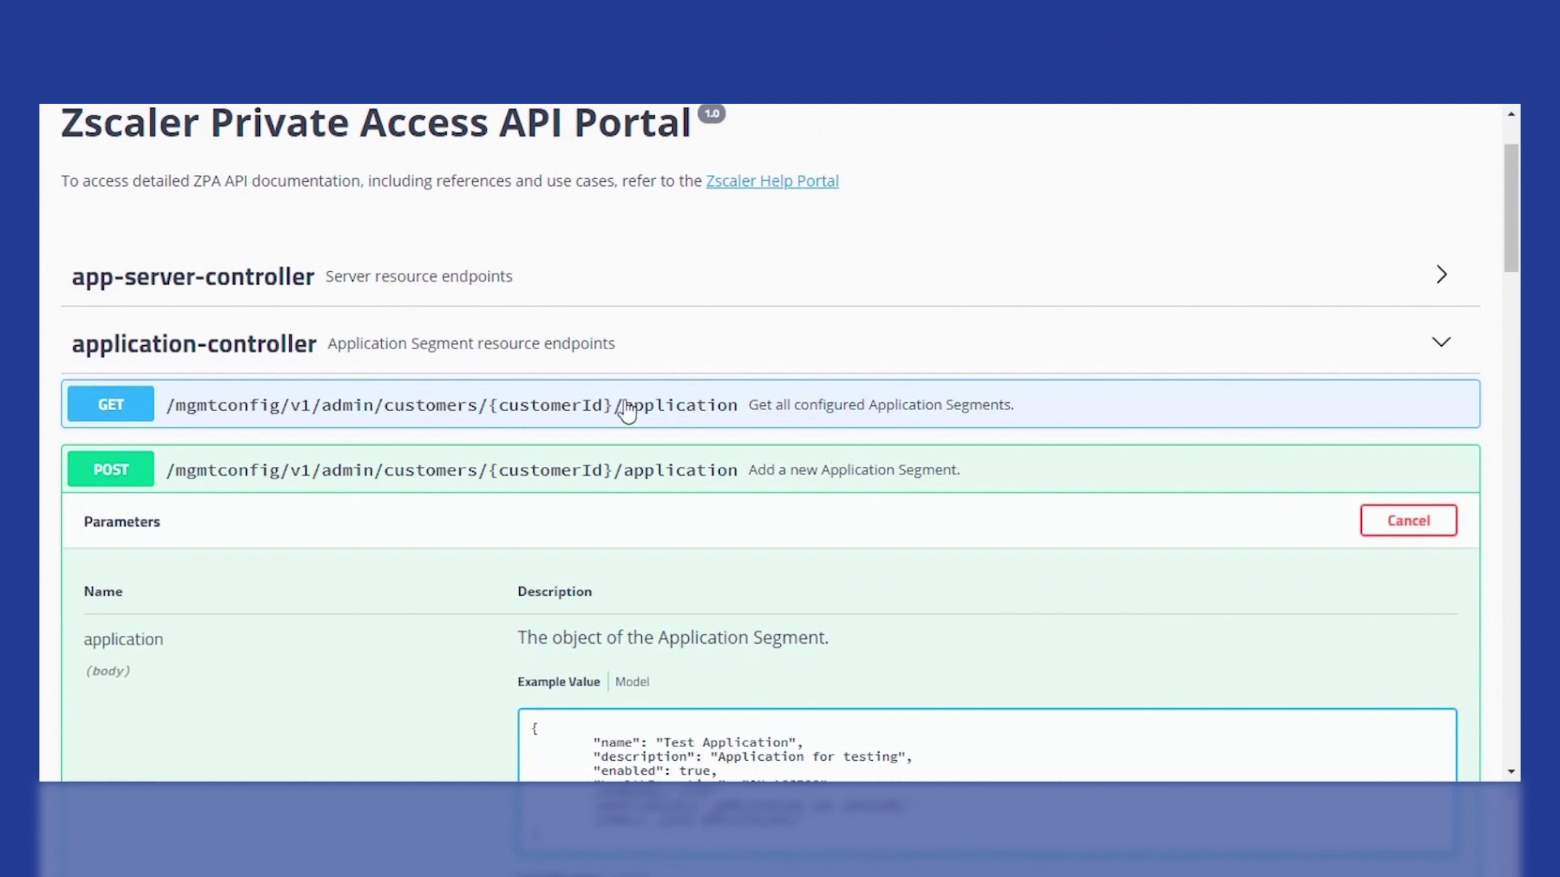
click(581, 340)
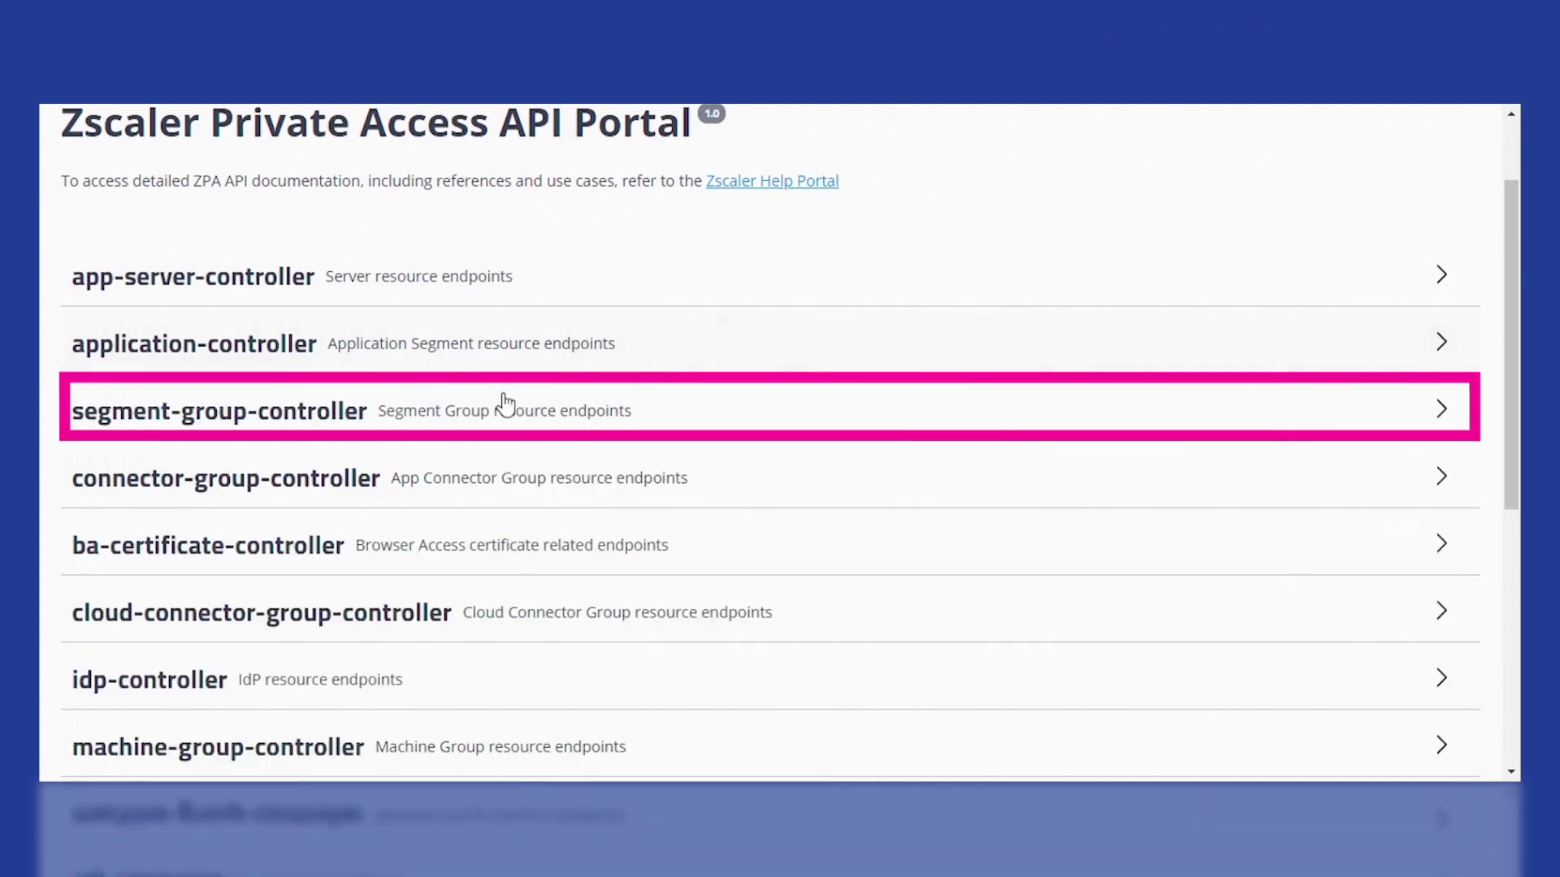
Run GET /segmentGroup with the tenant's customer ID, returning 200 with Internal Application Group
click(405, 416)
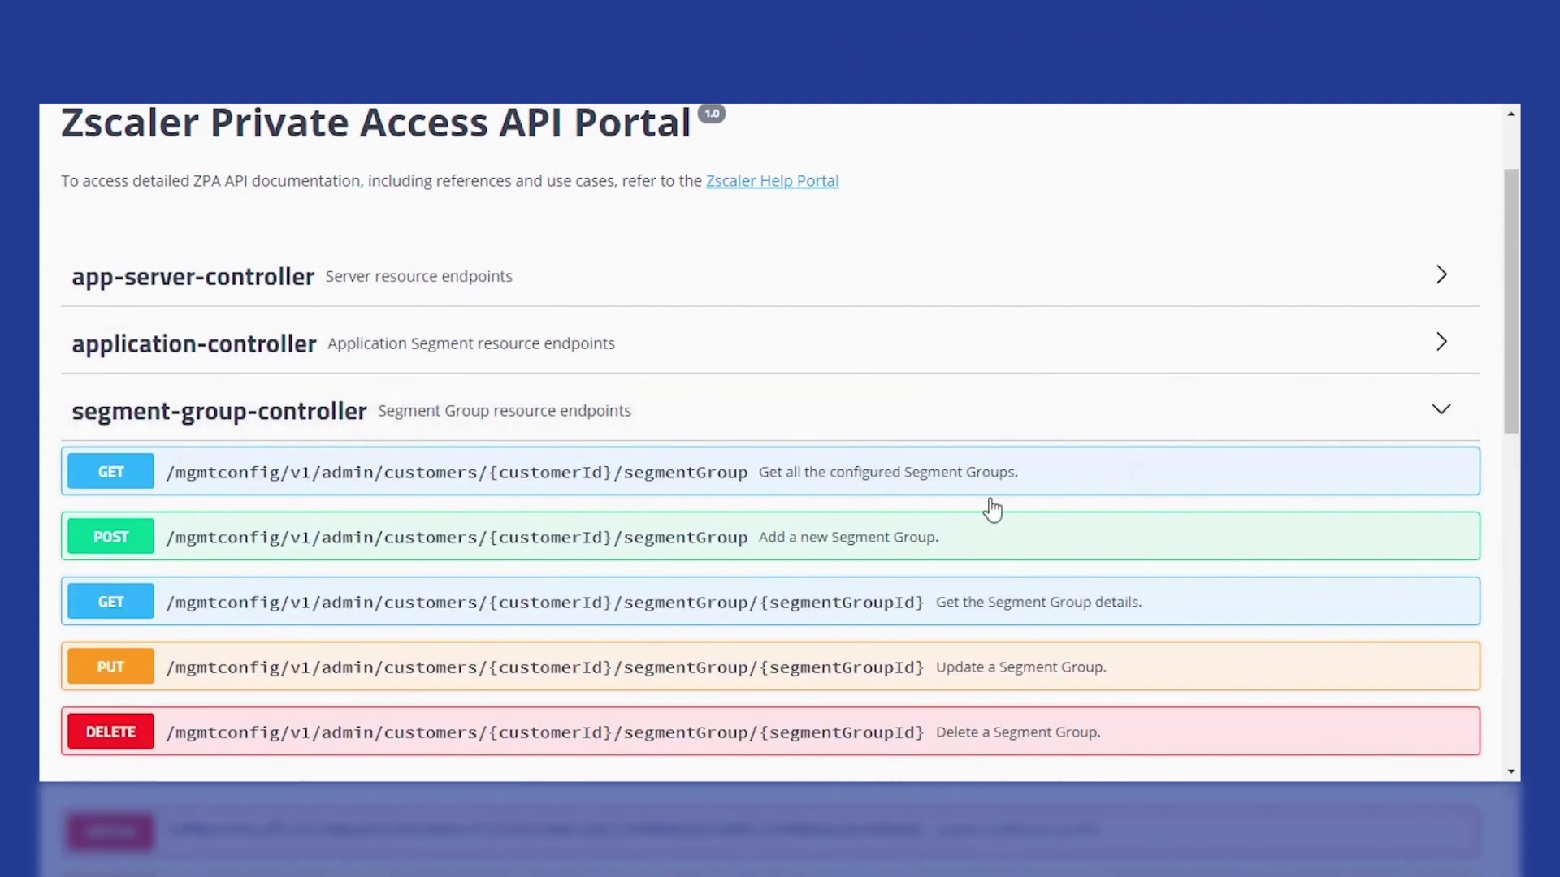
click(785, 490)
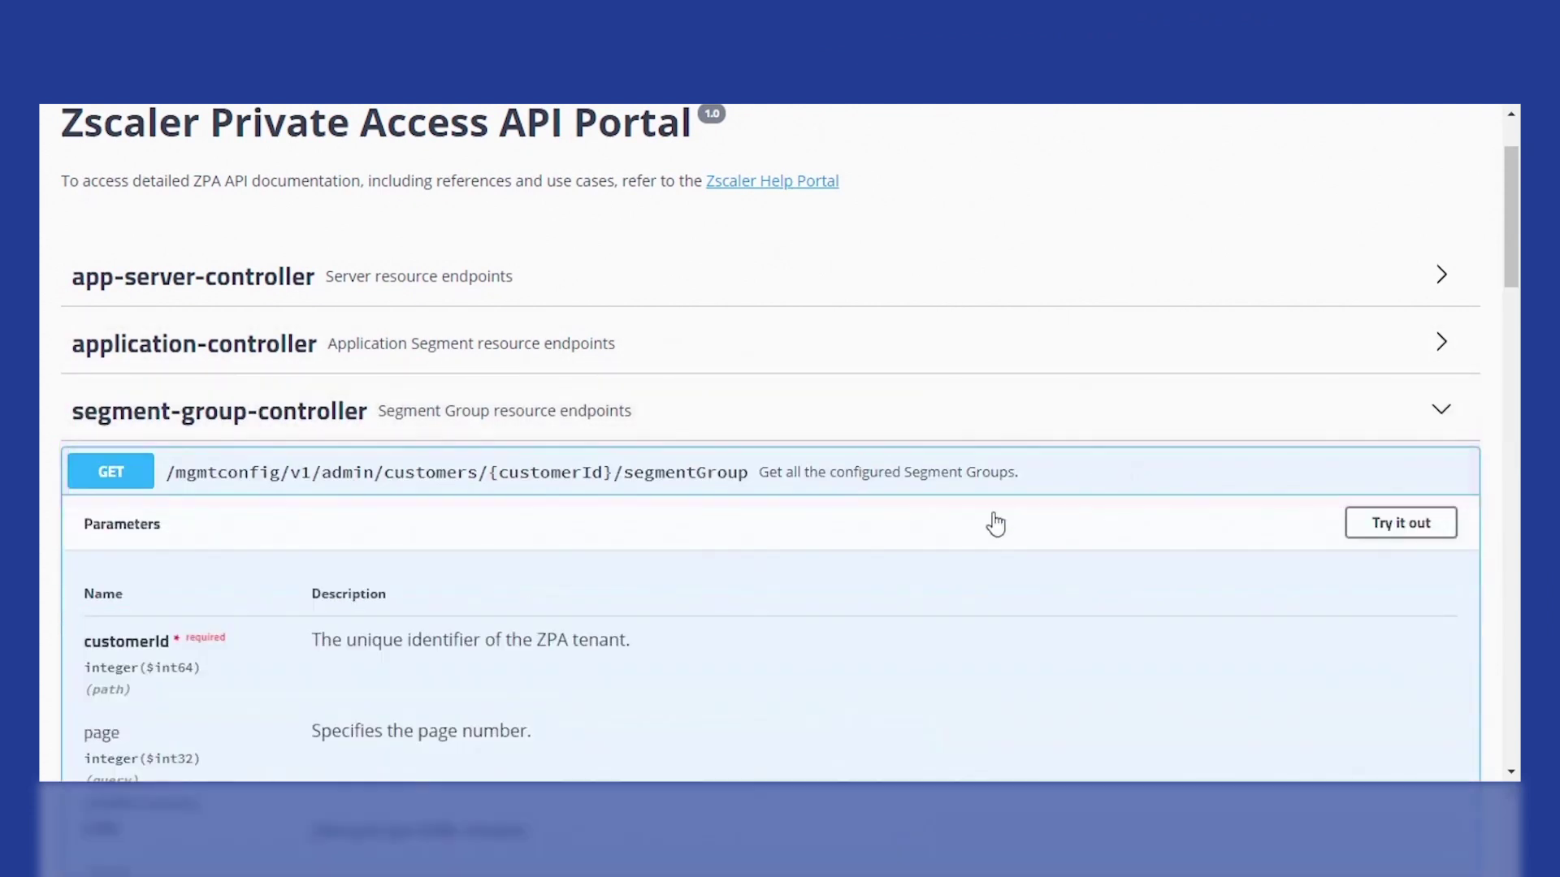
click(1399, 523)
drag(1505, 260, 1504, 330)
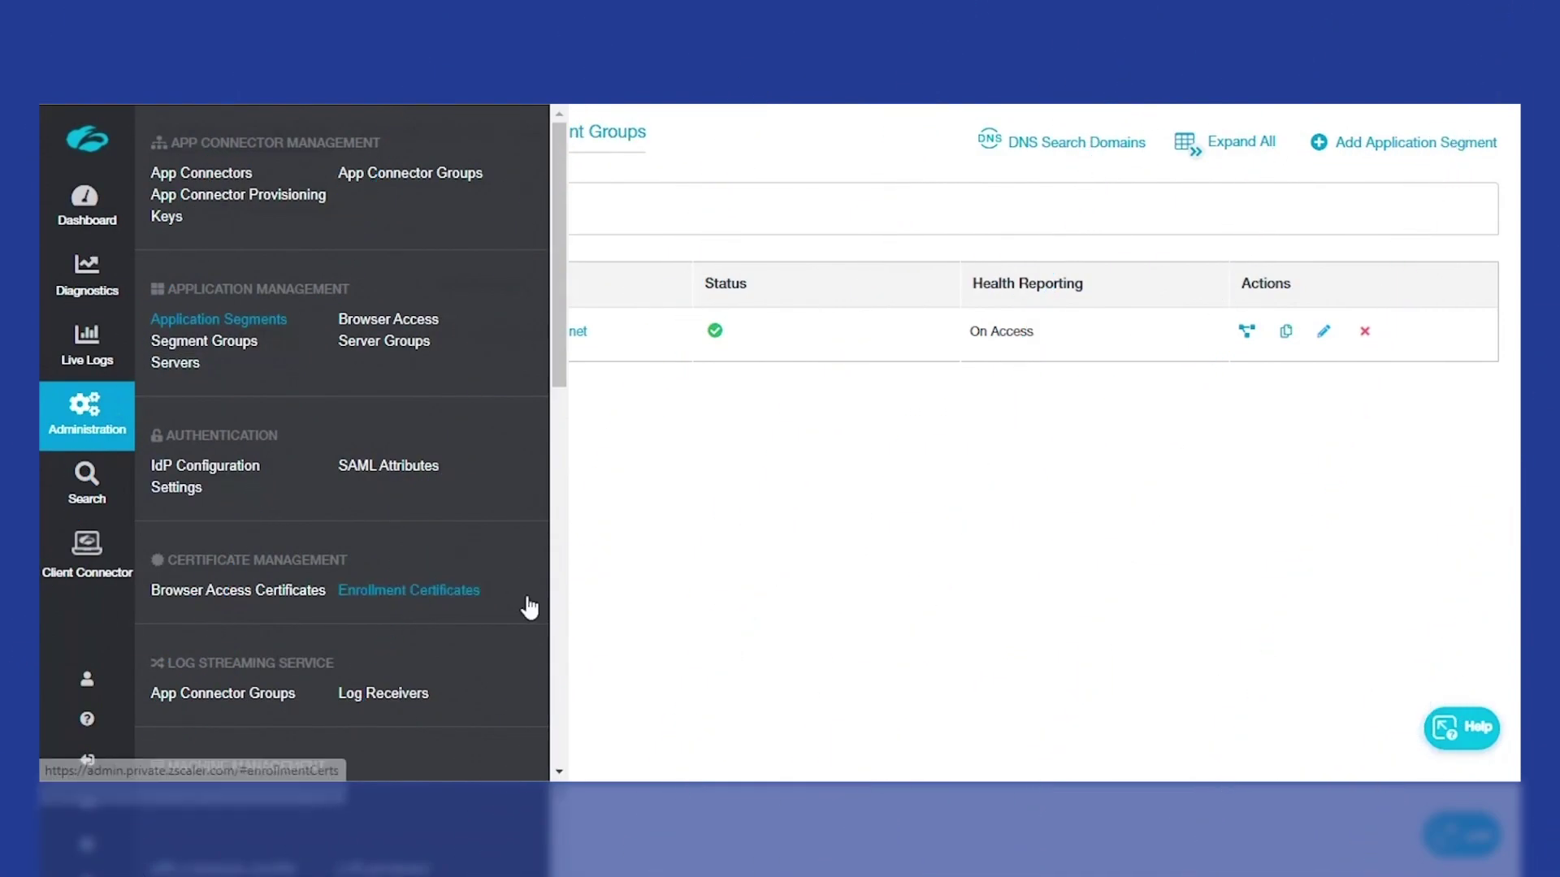
scroll(529, 605, down, 6)
click(171, 434)
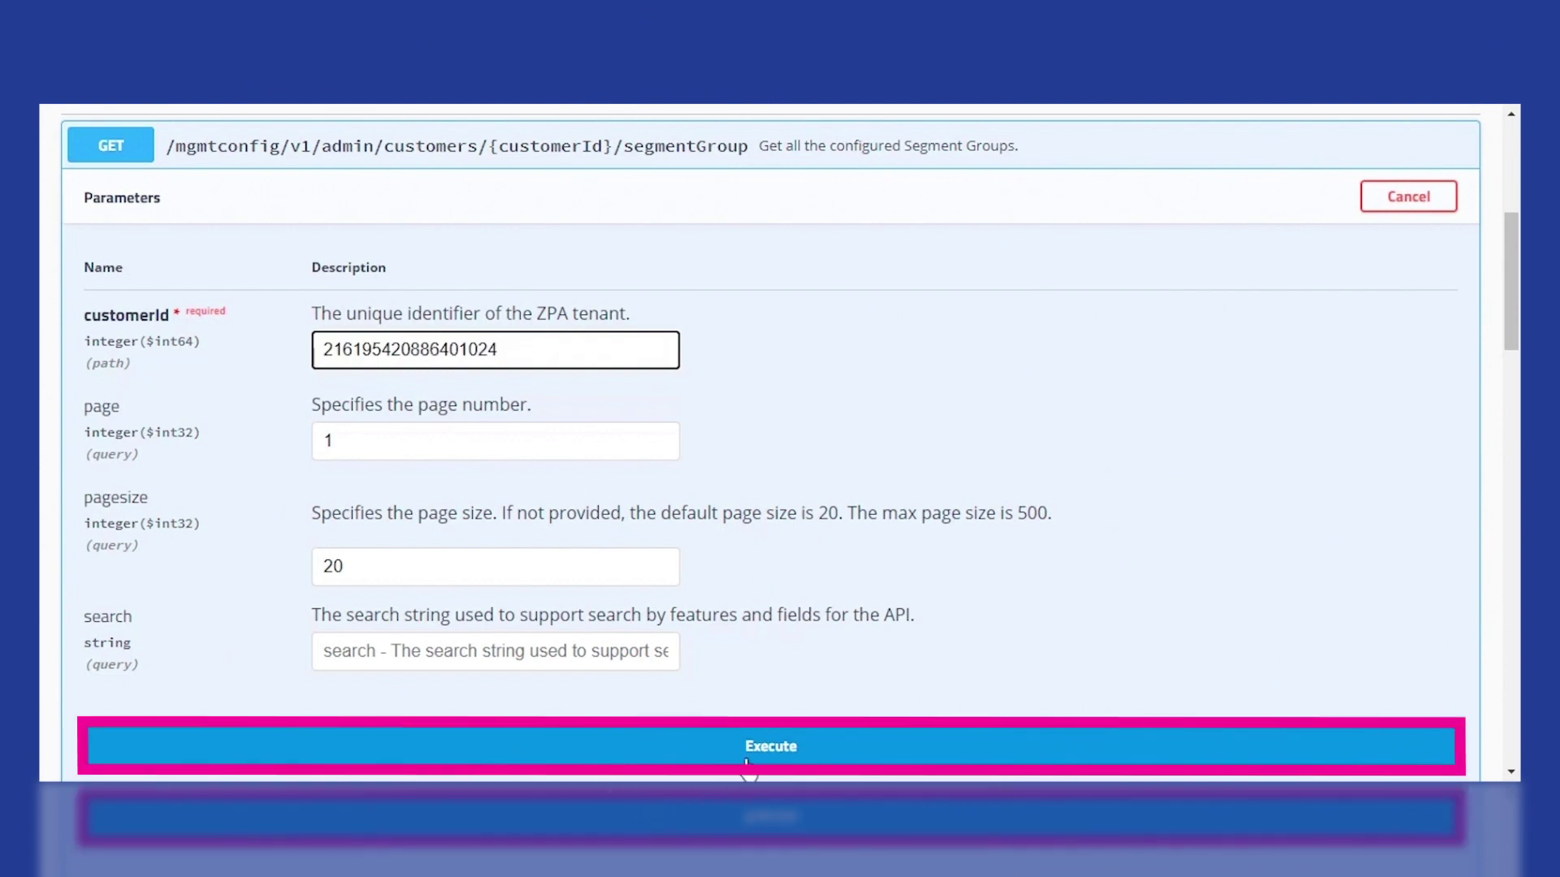
click(899, 748)
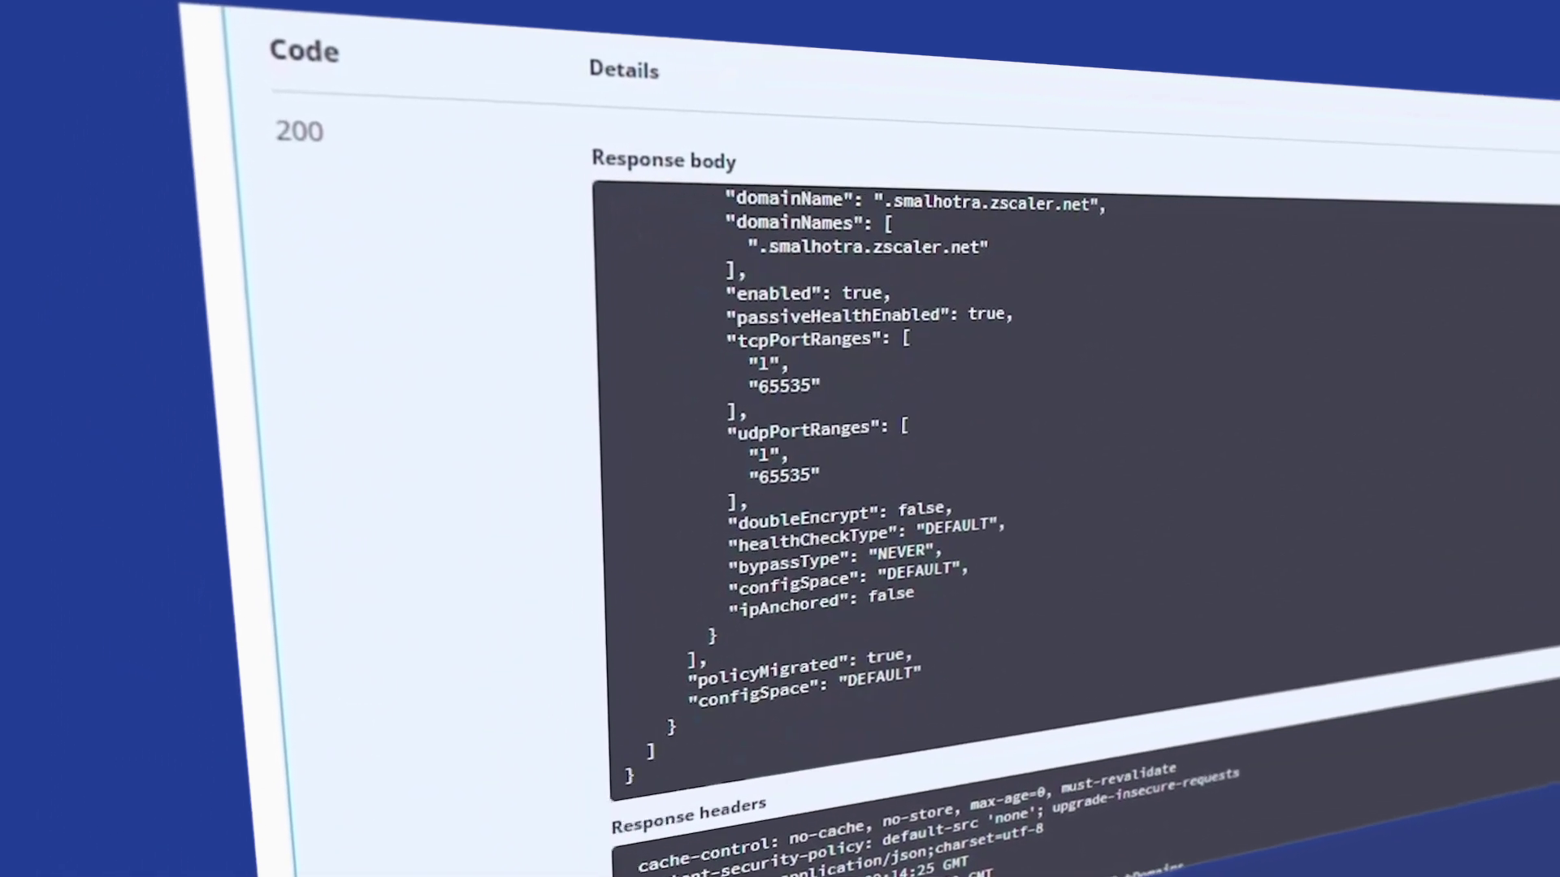
scroll(1194, 532, up, 3)
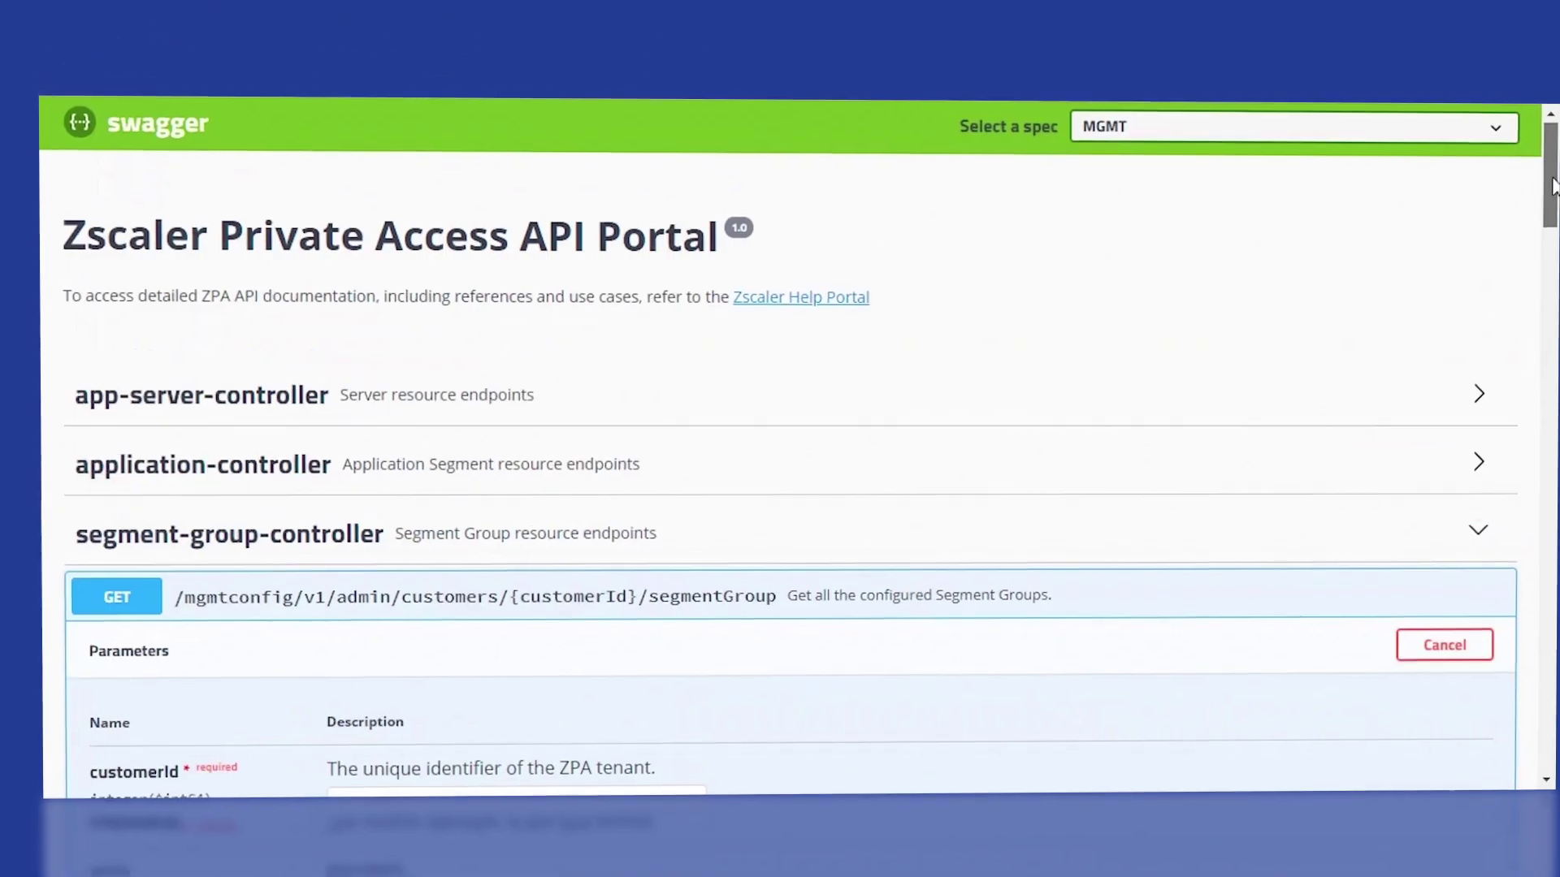
Reopen POST /application in edit mode and review the serverGroups part of its JSON body
click(1236, 443)
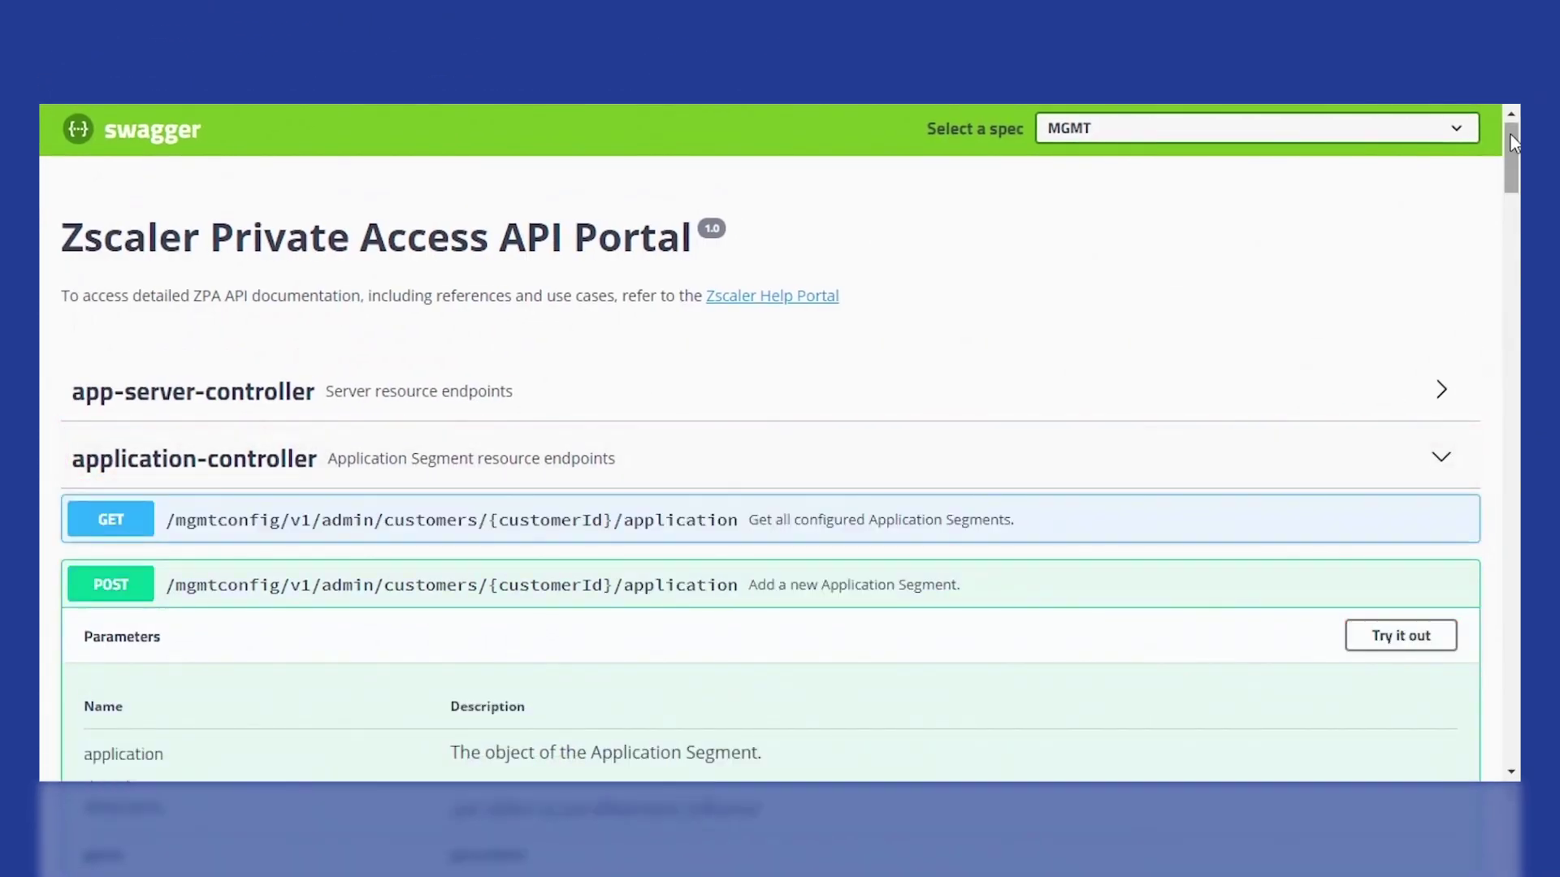
scroll(1510, 141, down, 3)
click(1376, 363)
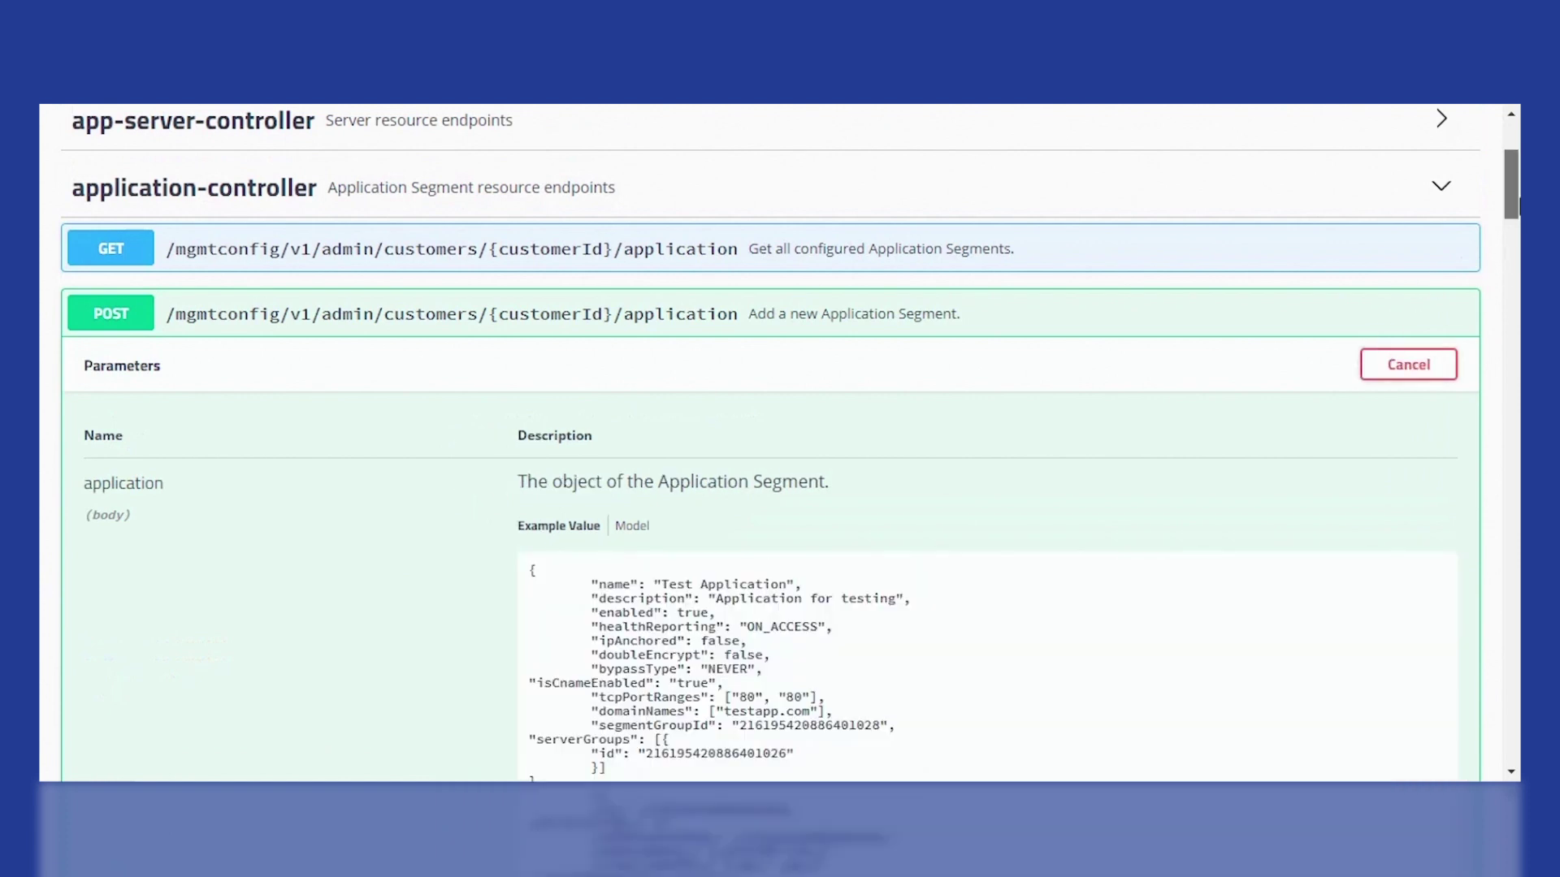
scroll(1382, 255, down, 5)
click(840, 288)
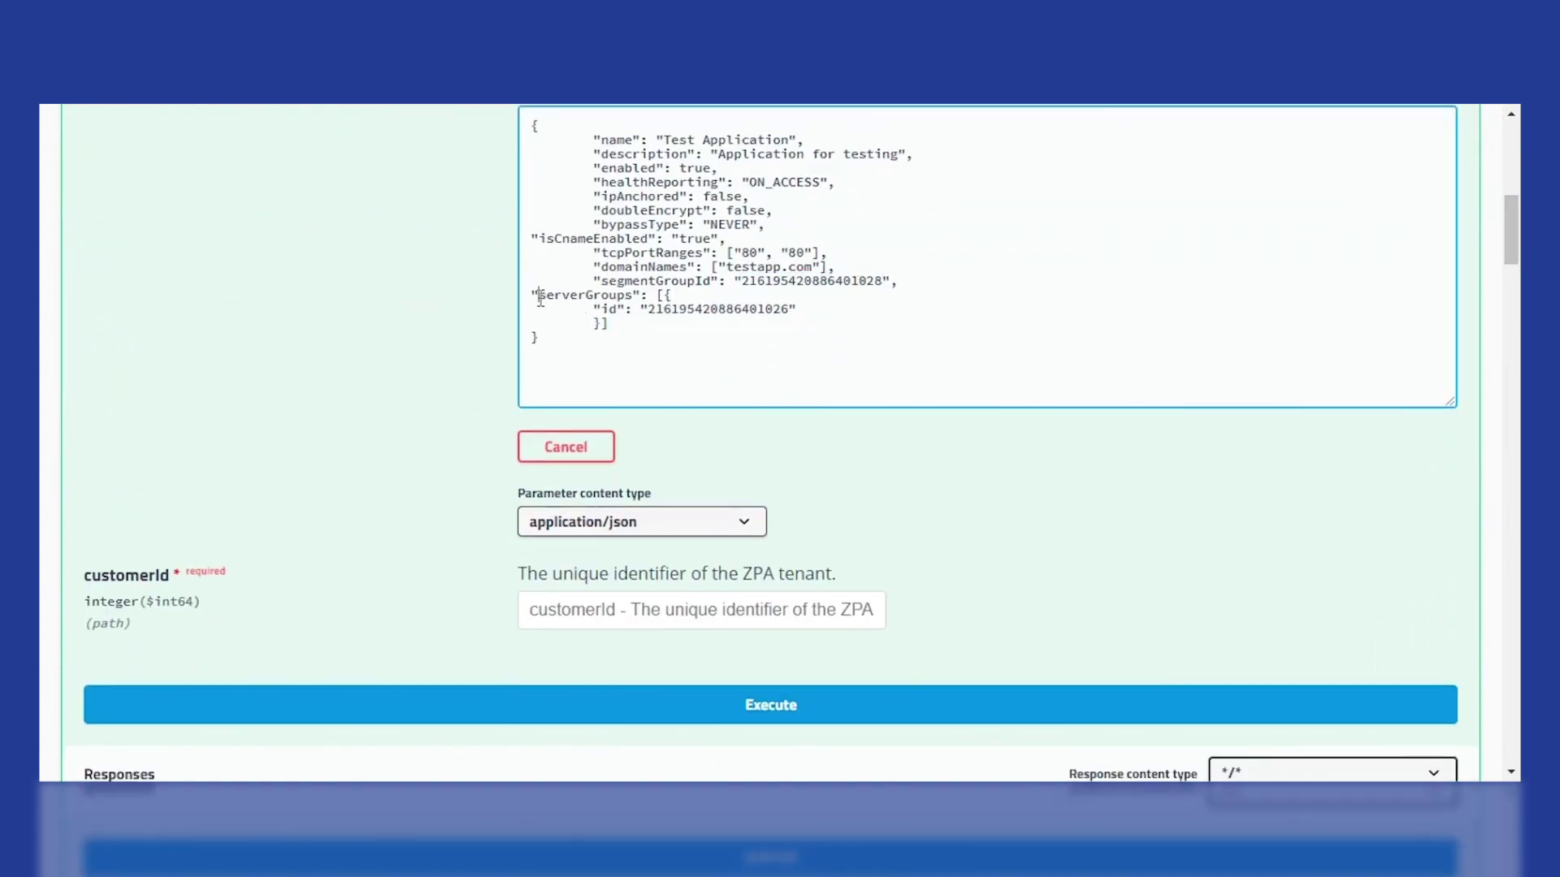
drag(1512, 257, 1513, 724)
Open the GET request listing all Server Groups under server-group-controller, ready for parameters
click(748, 547)
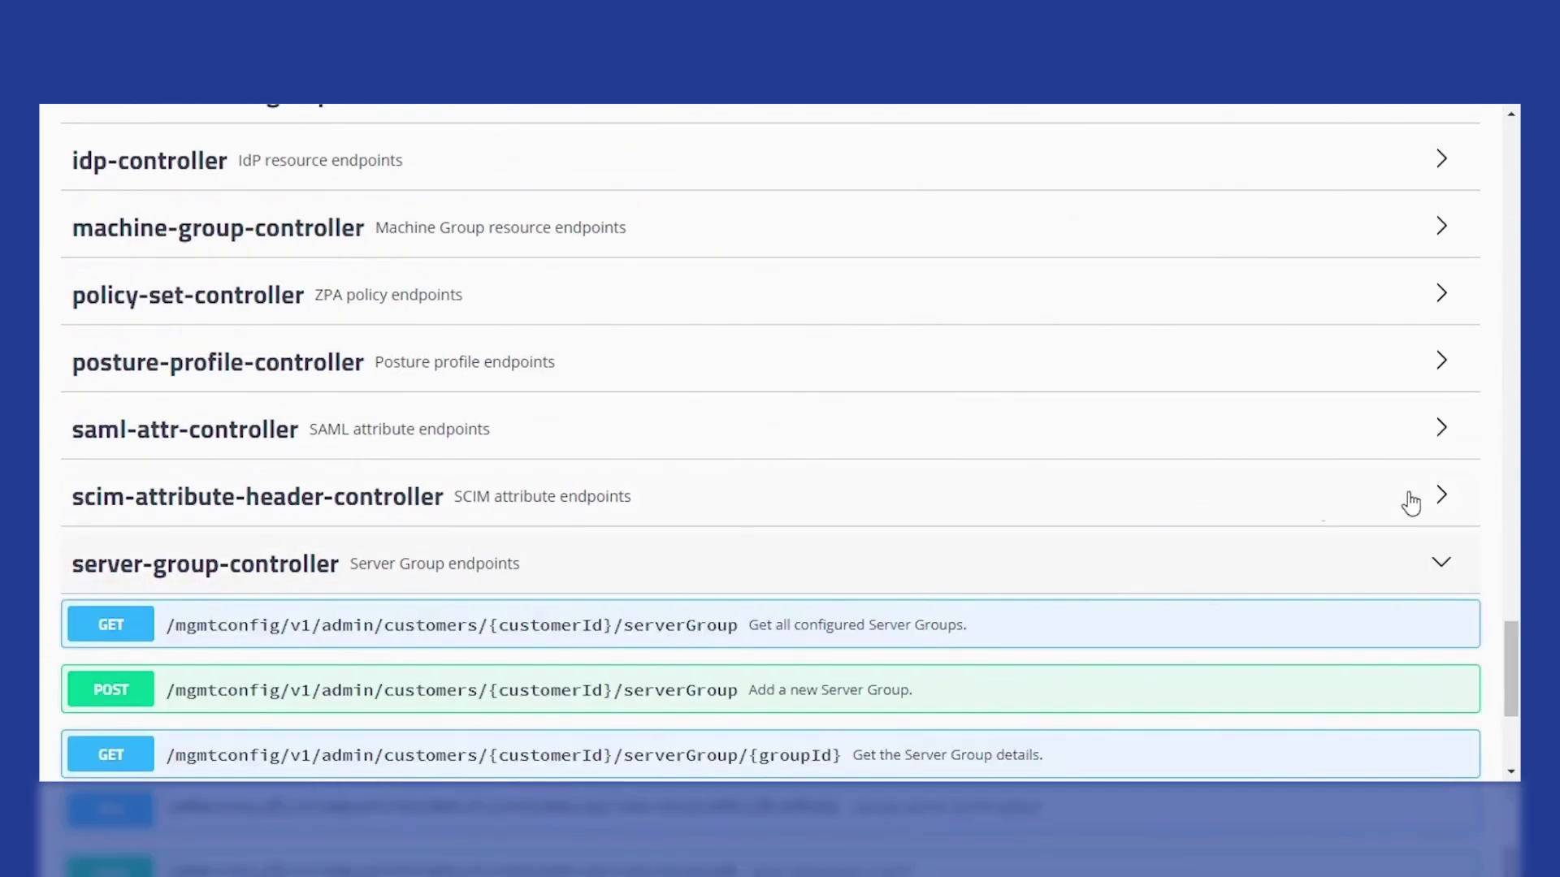
scroll(814, 370, down, 4)
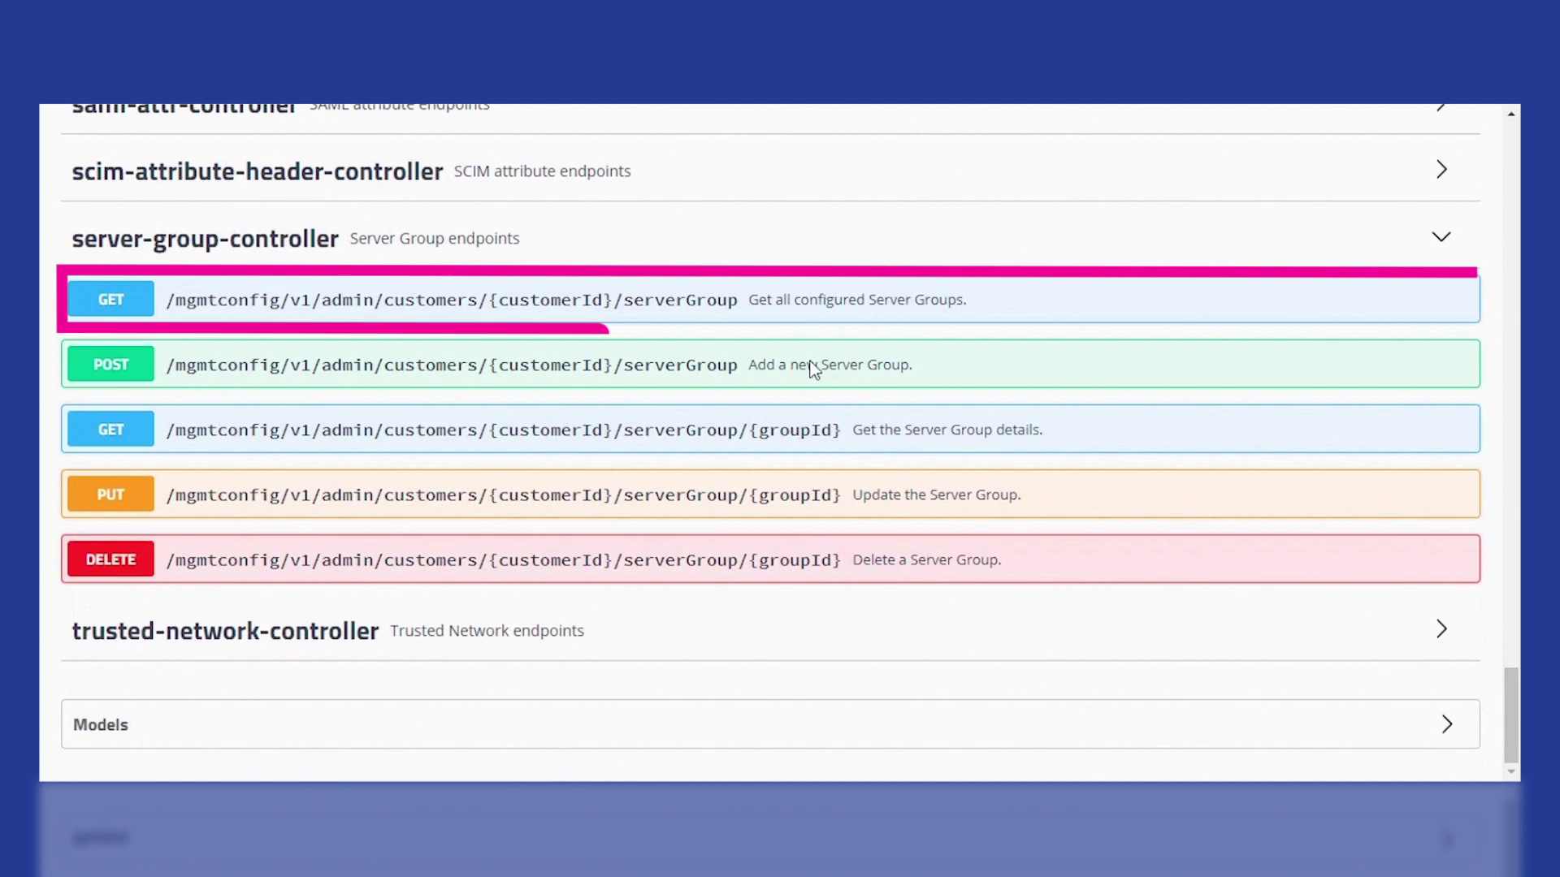
click(668, 317)
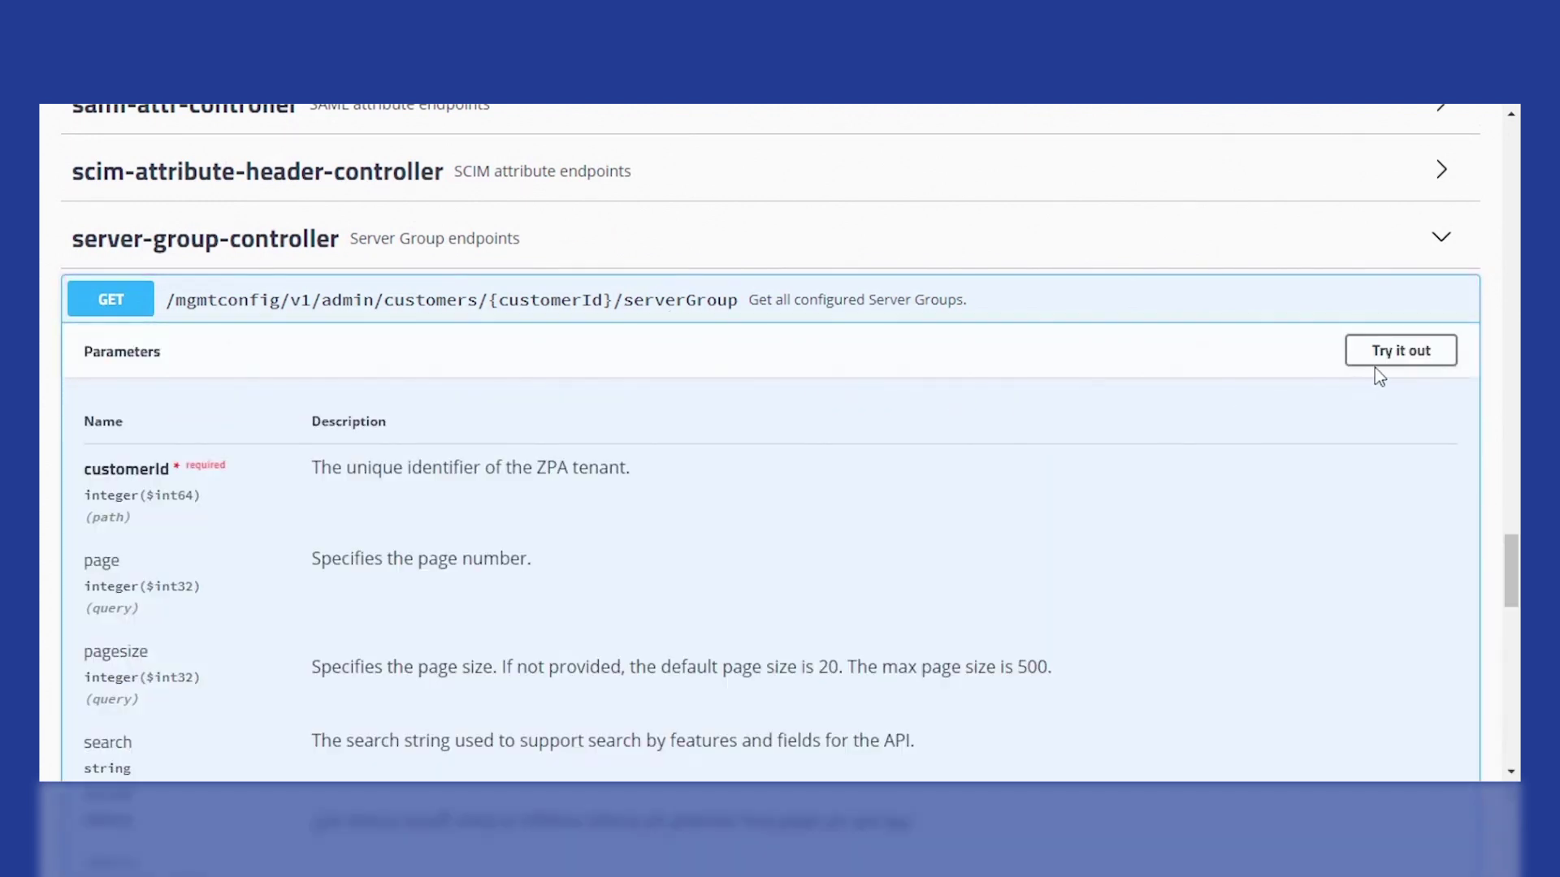
click(1414, 366)
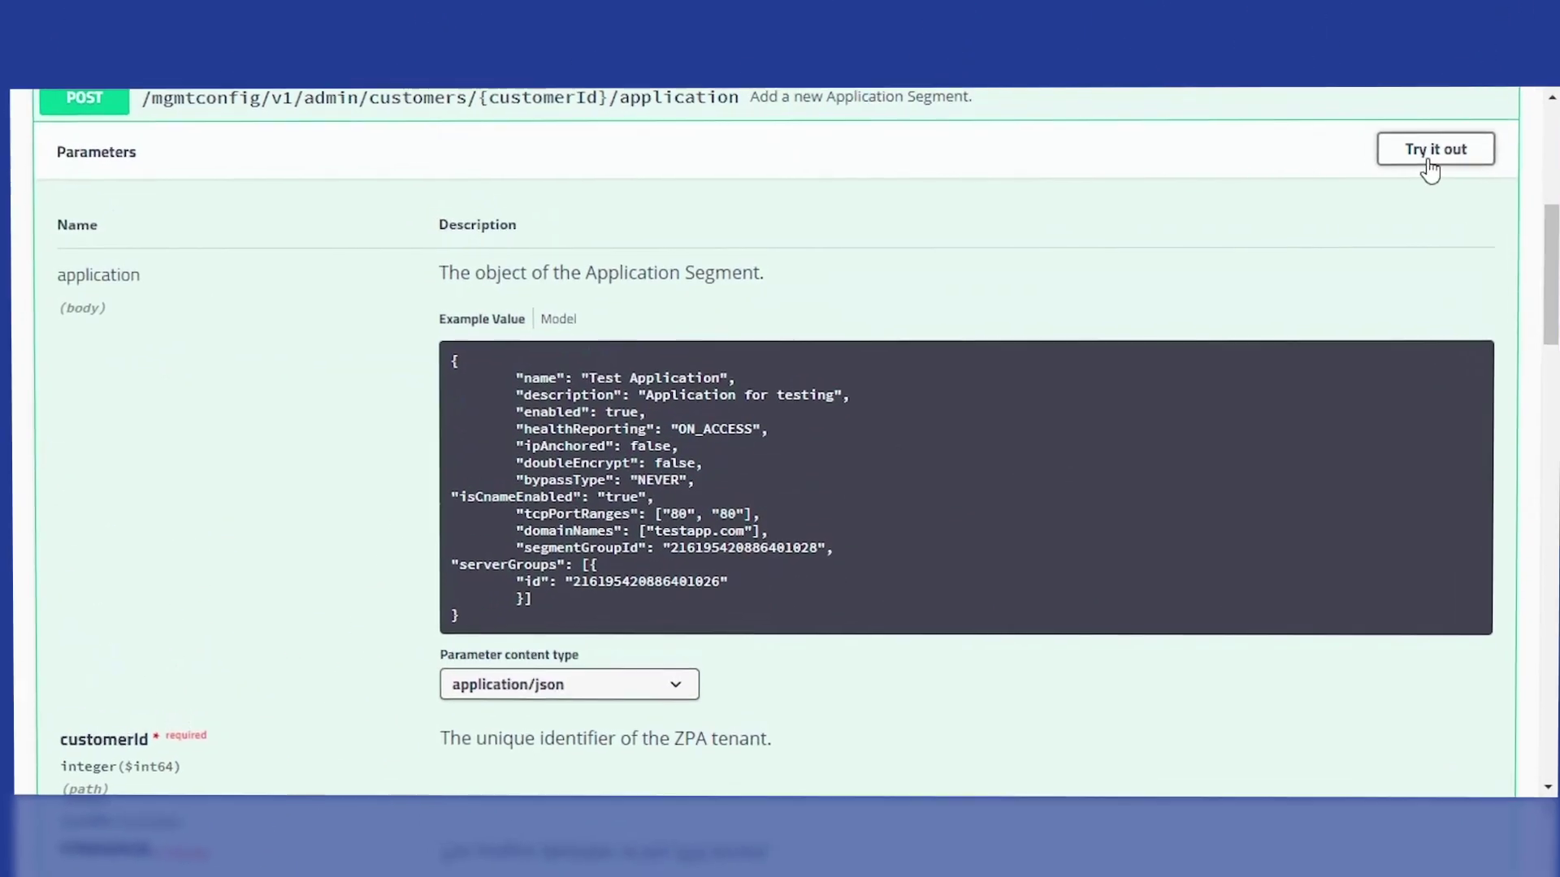
Execute the POST creating Test Application for testapp.com, then confirm it in Application Segments
click(1400, 163)
drag(594, 380, 649, 380)
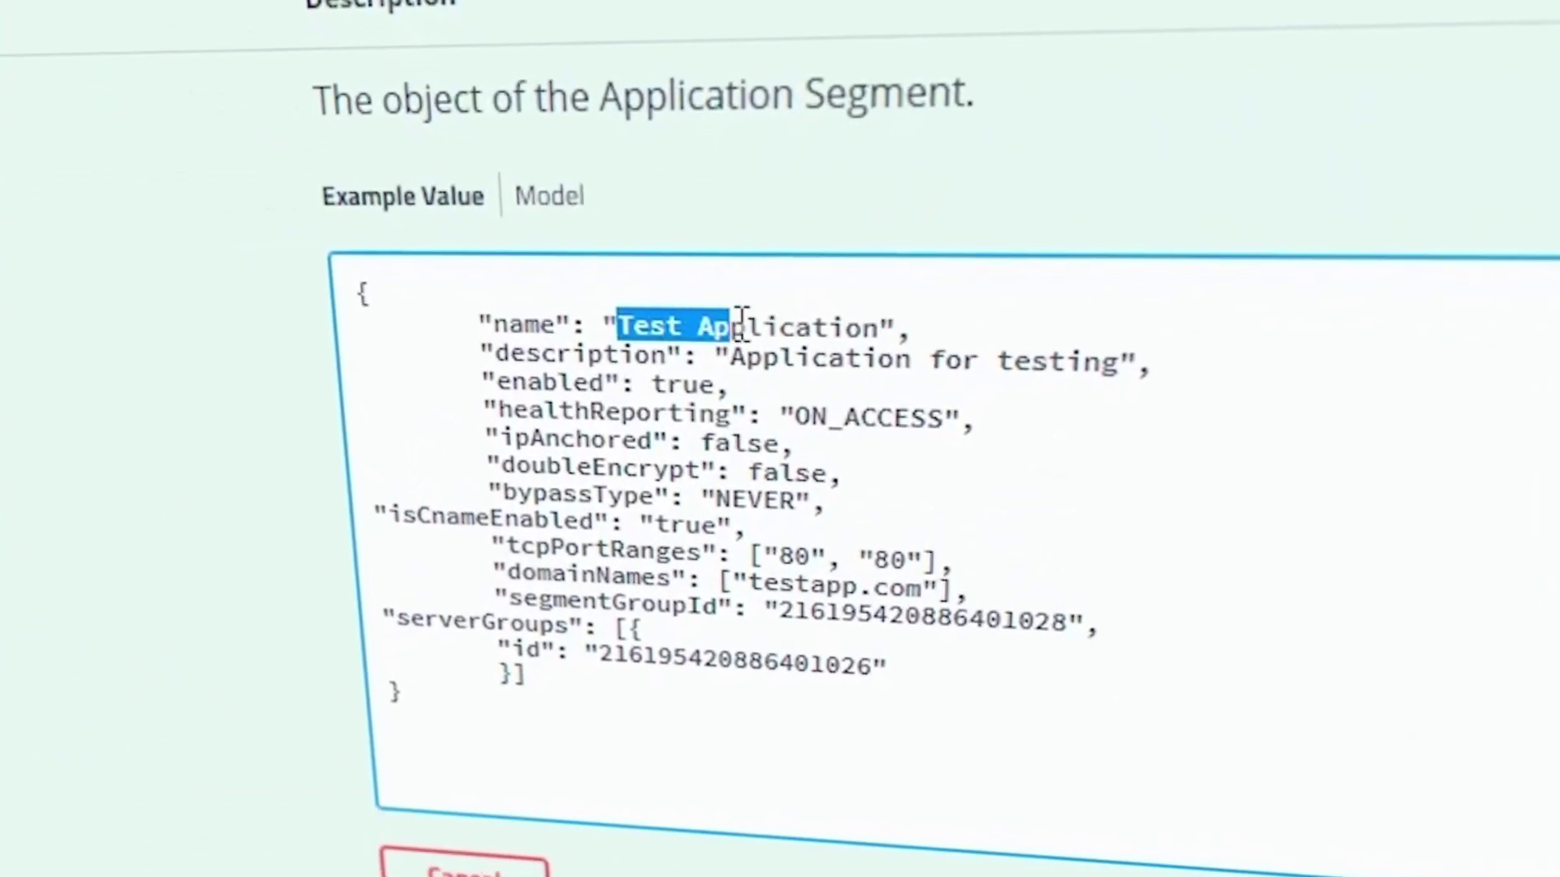
drag(741, 317, 881, 327)
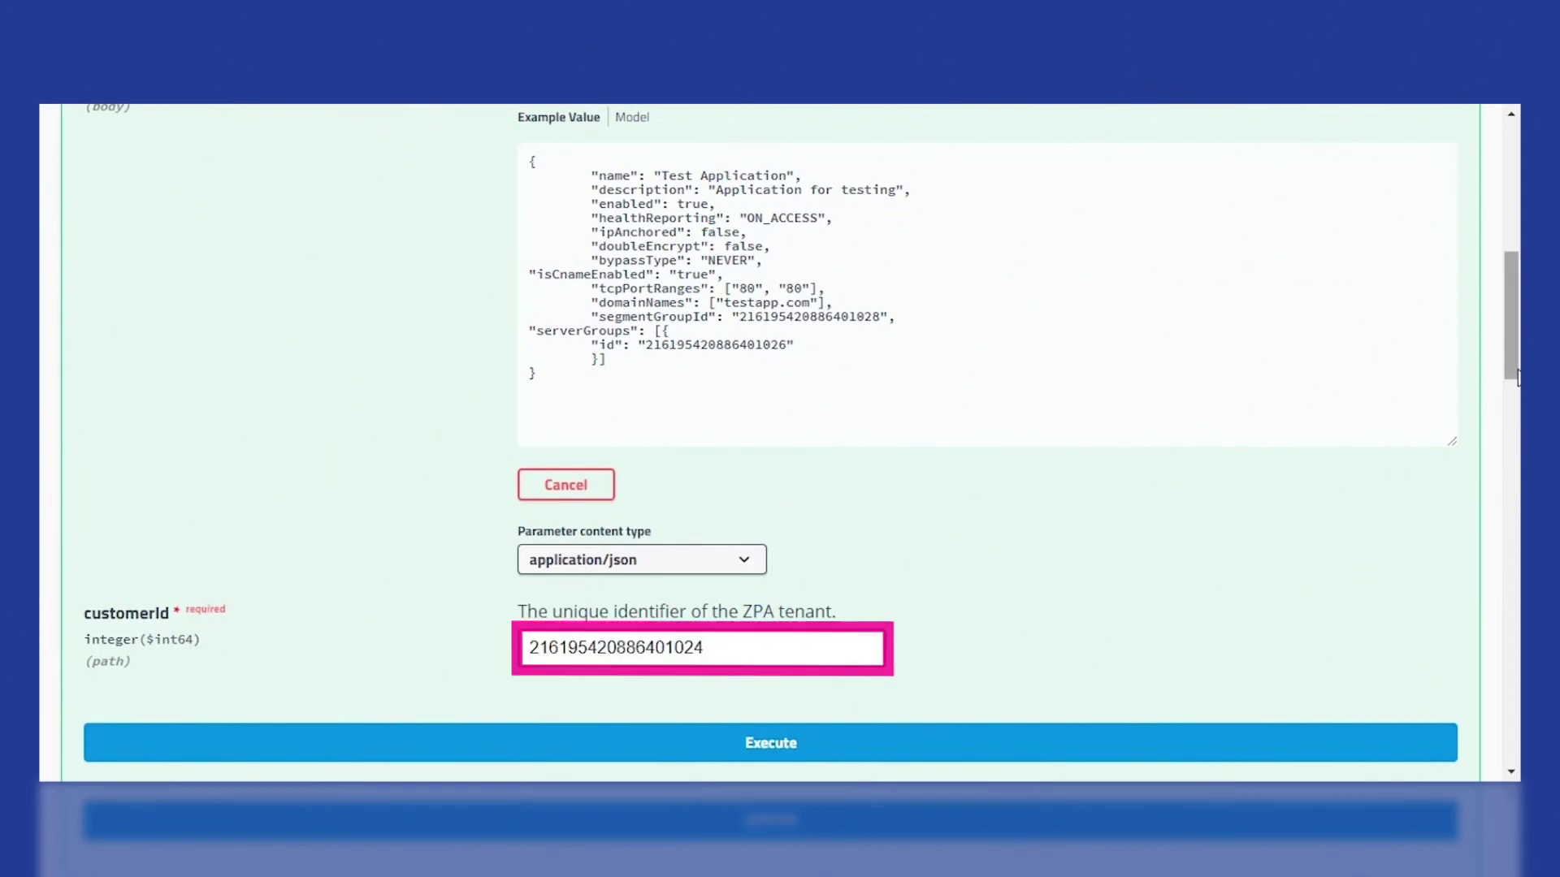
scroll(1187, 365, down, 5)
click(1046, 329)
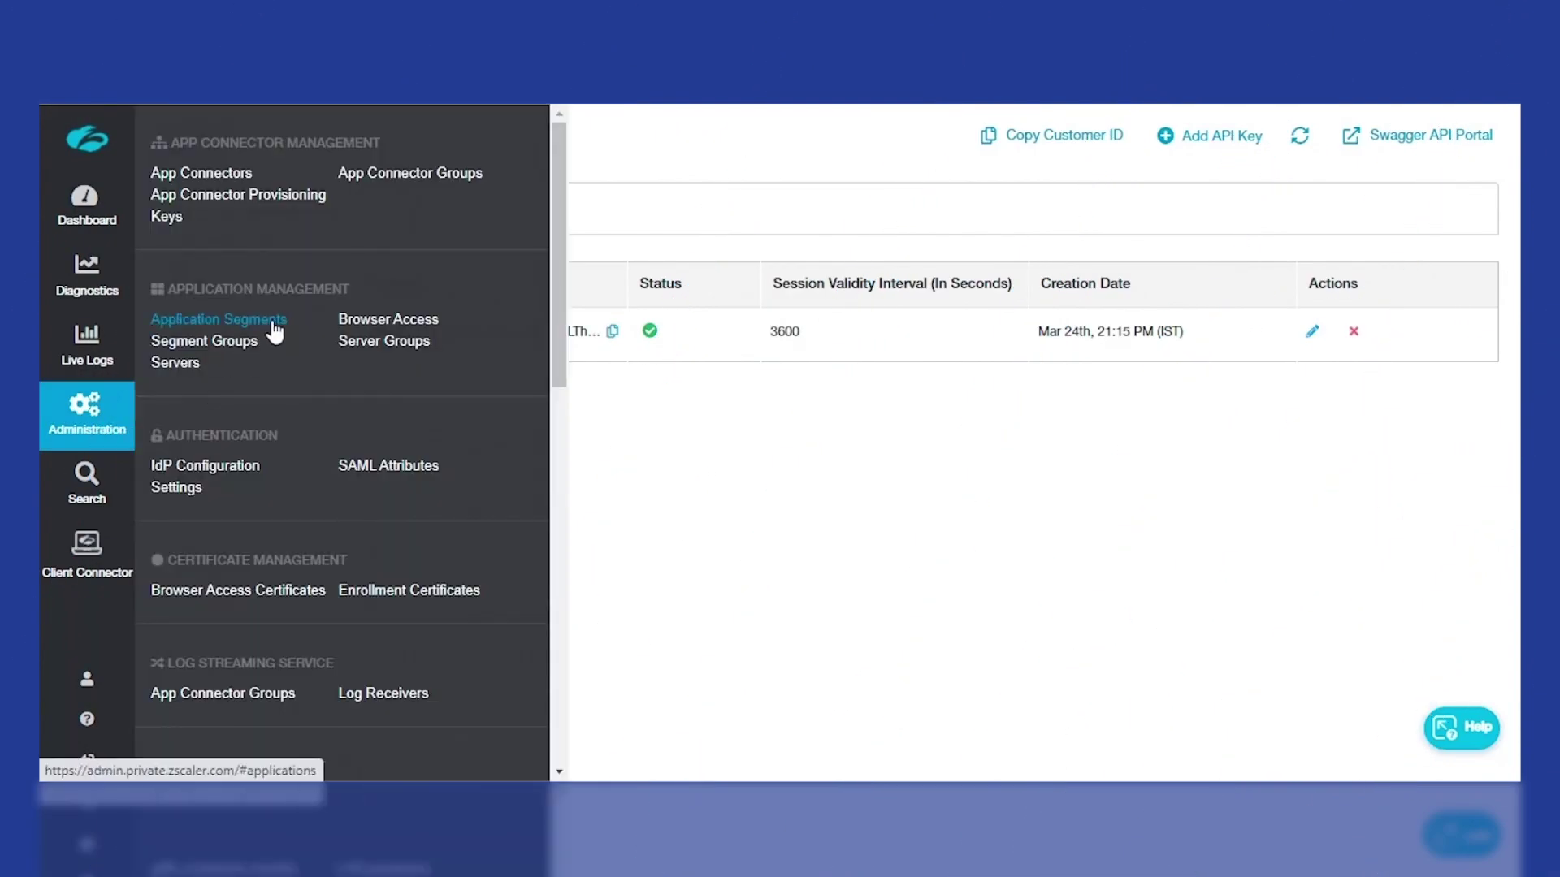
click(273, 325)
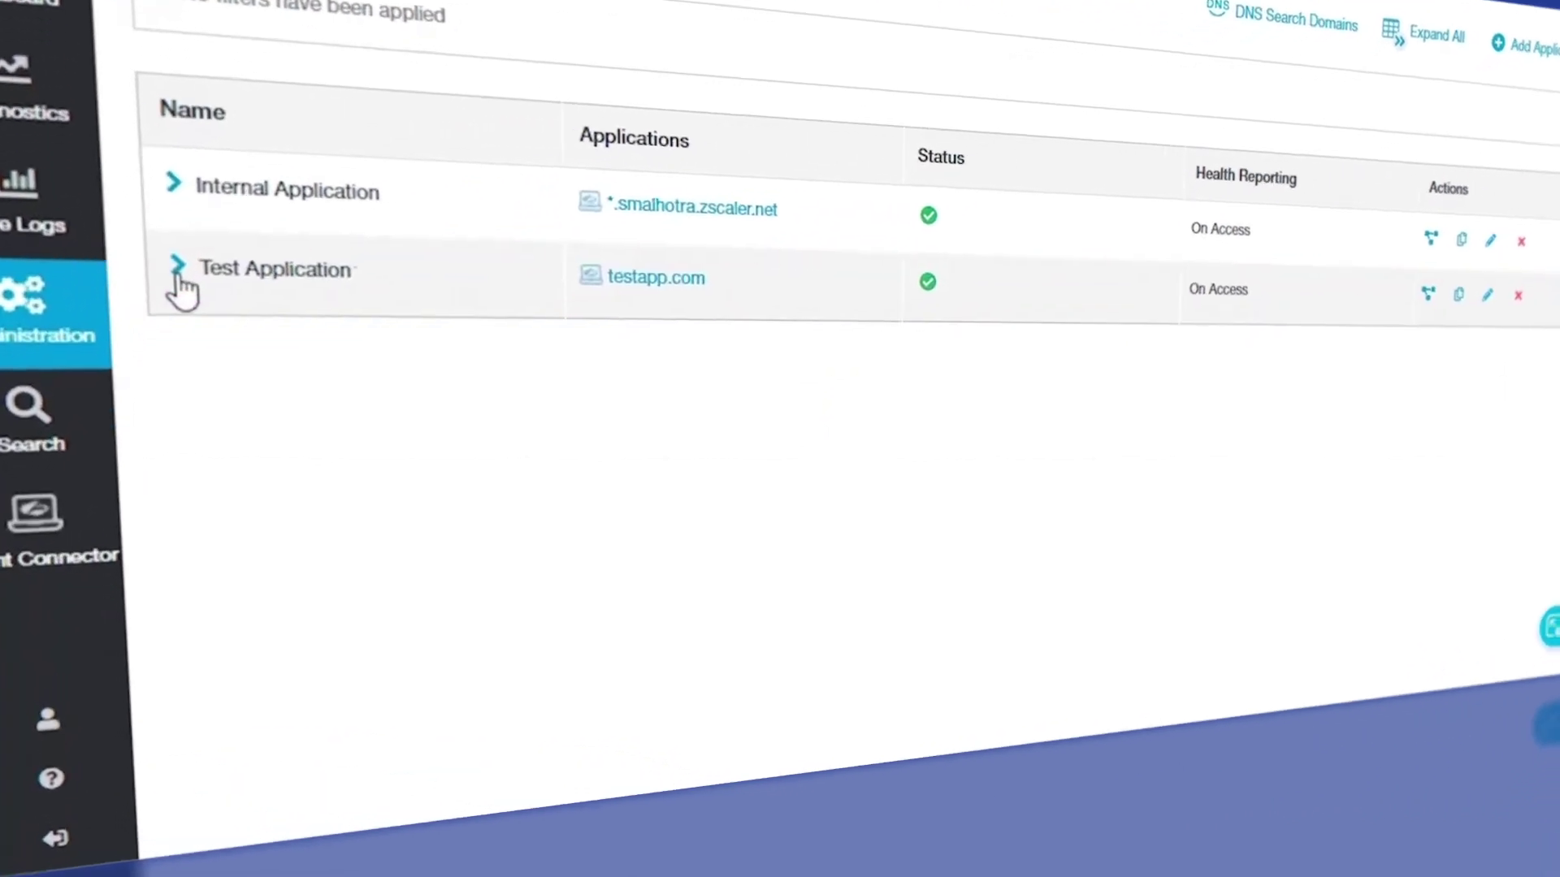
click(174, 383)
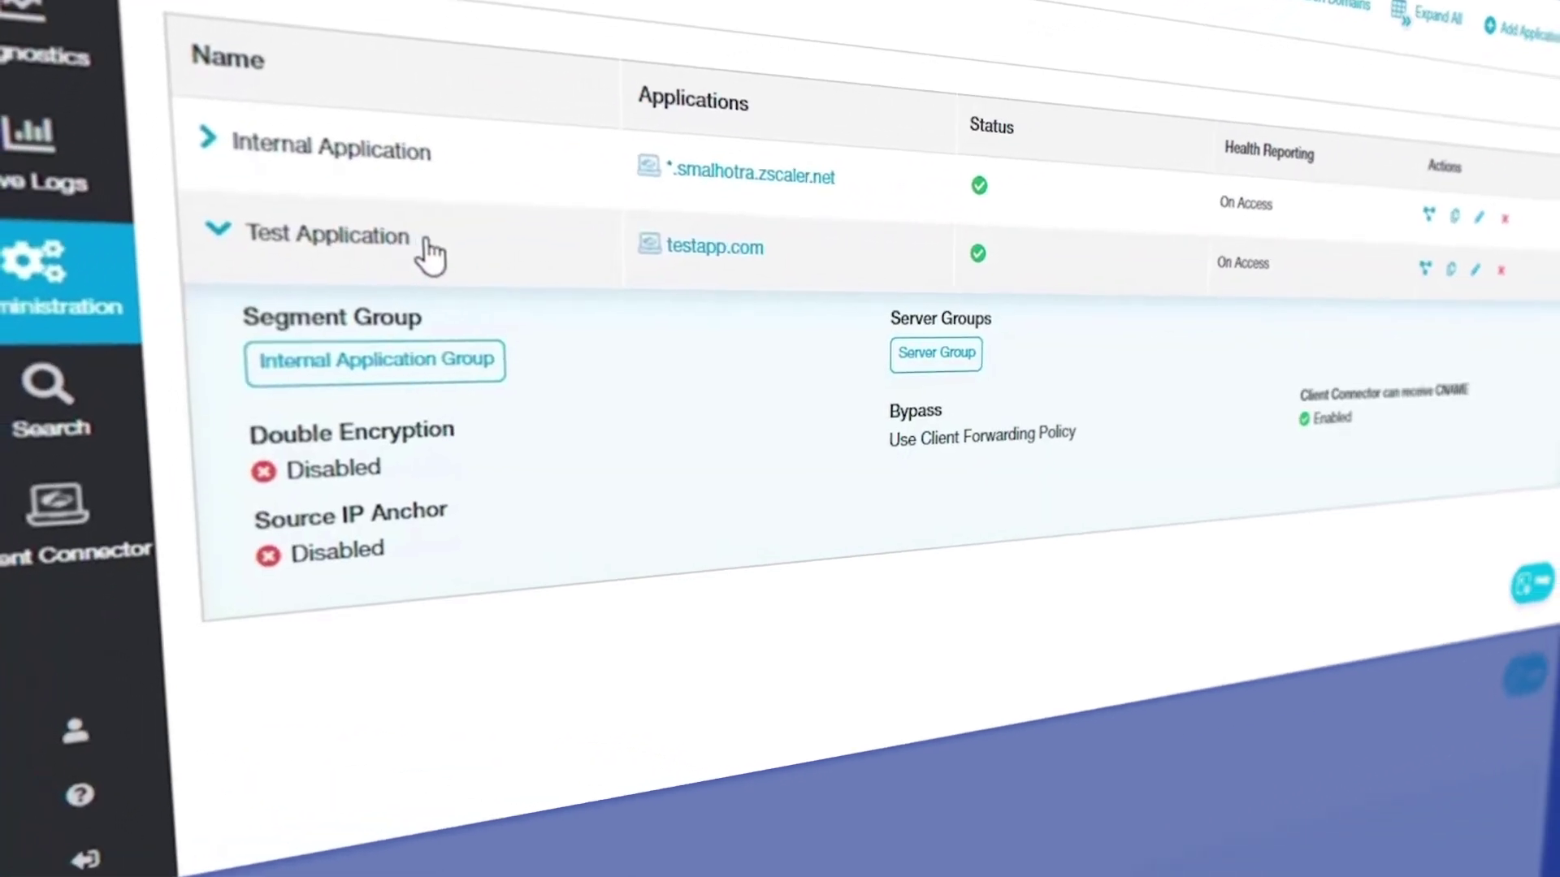
Open the Test Application segment for editing and review its port settings
click(425, 242)
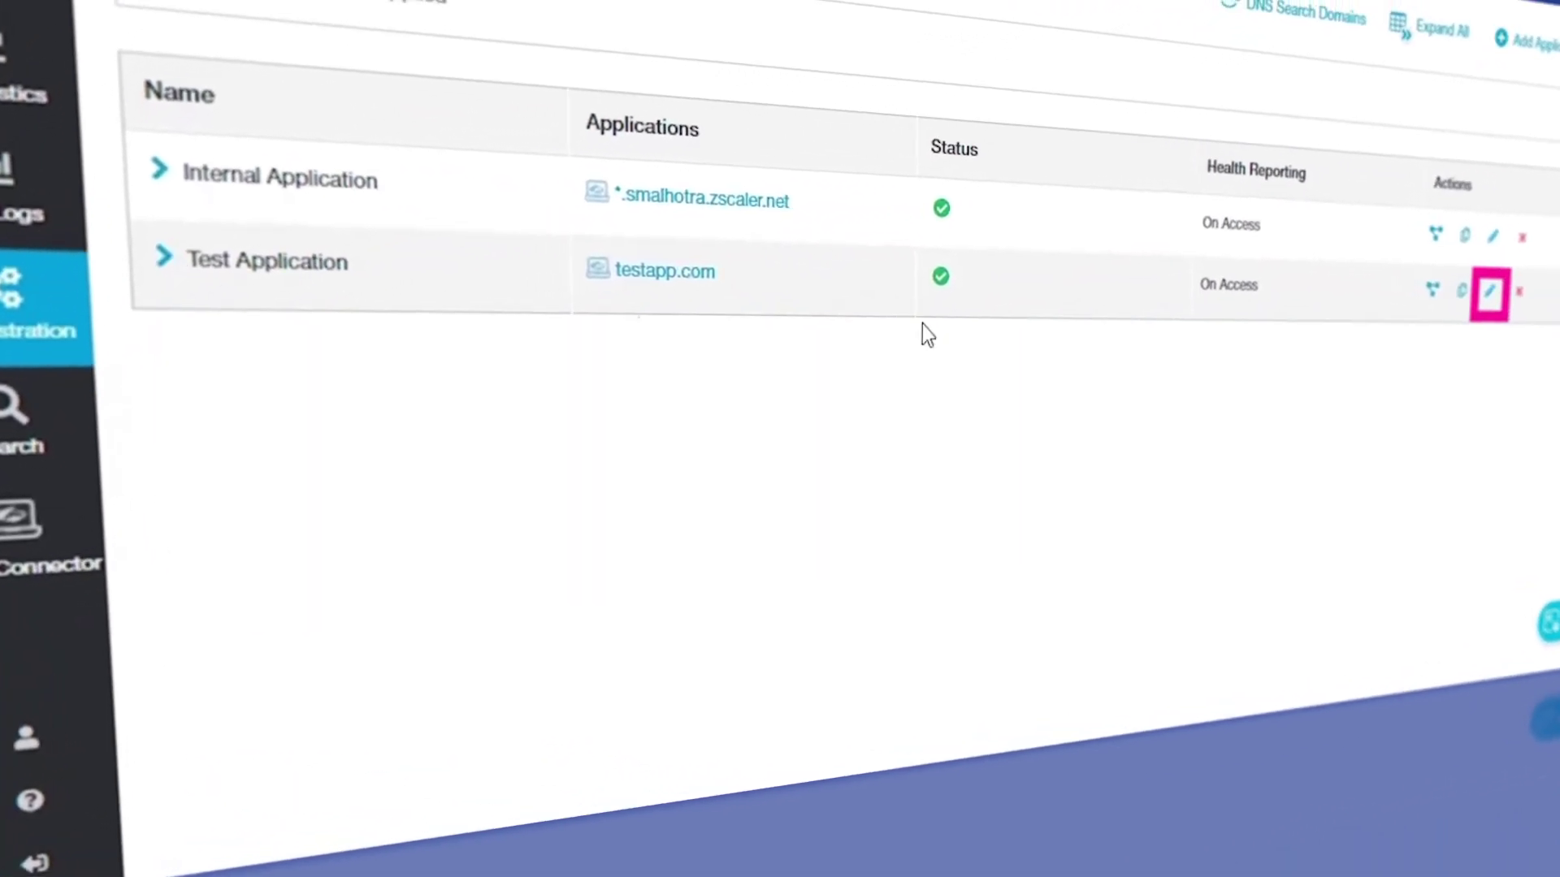
click(1475, 269)
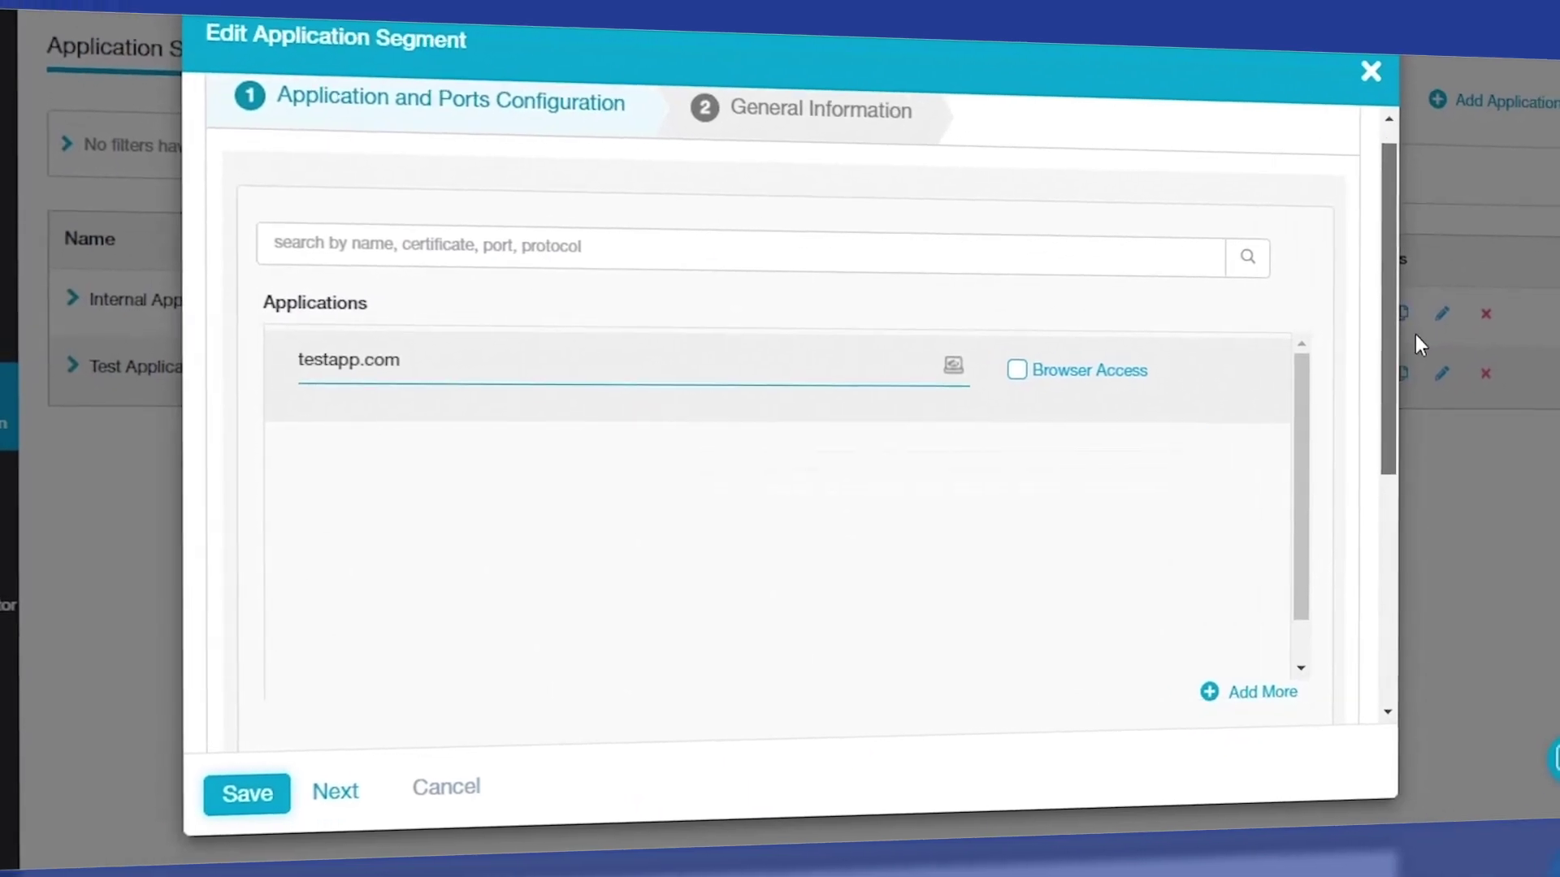
scroll(1178, 568, down, 5)
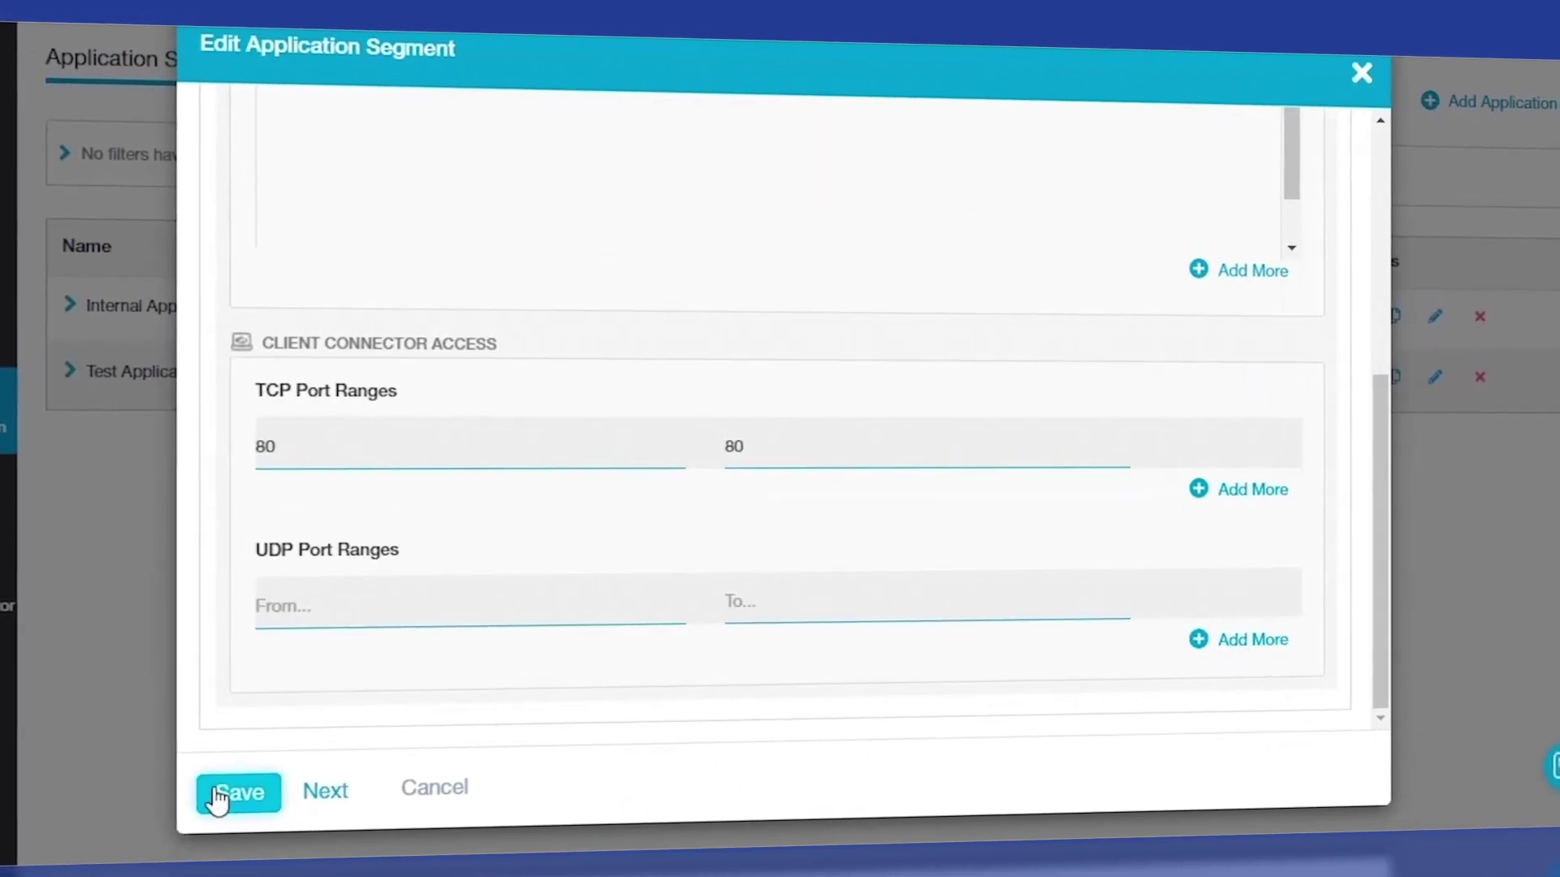
click(321, 790)
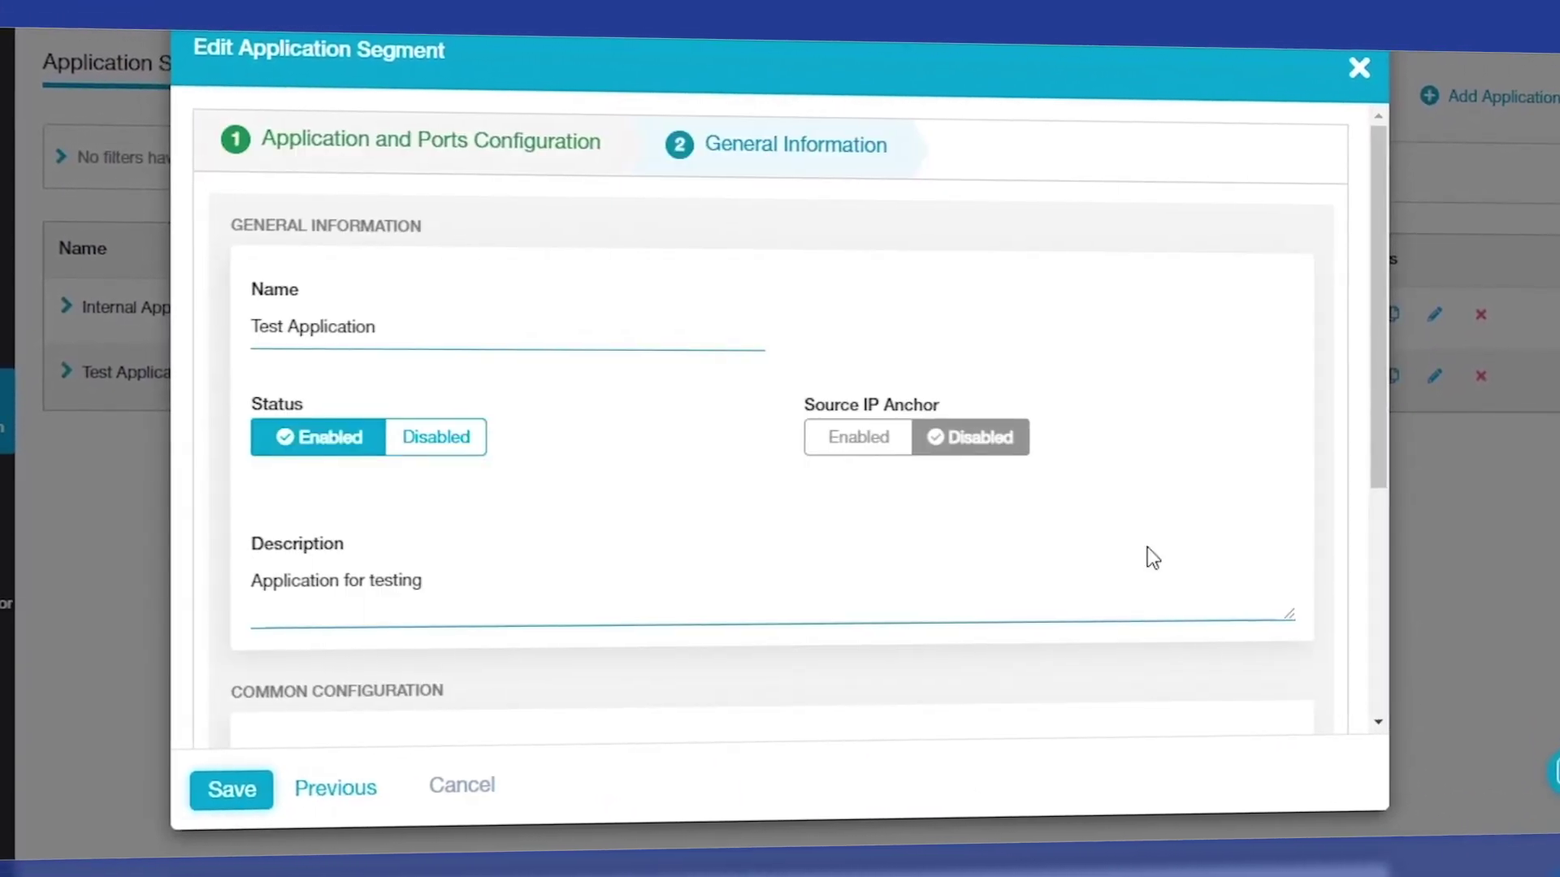
Check the Test Application segment's name and description on the general information page
click(411, 320)
key(ctrl+a)
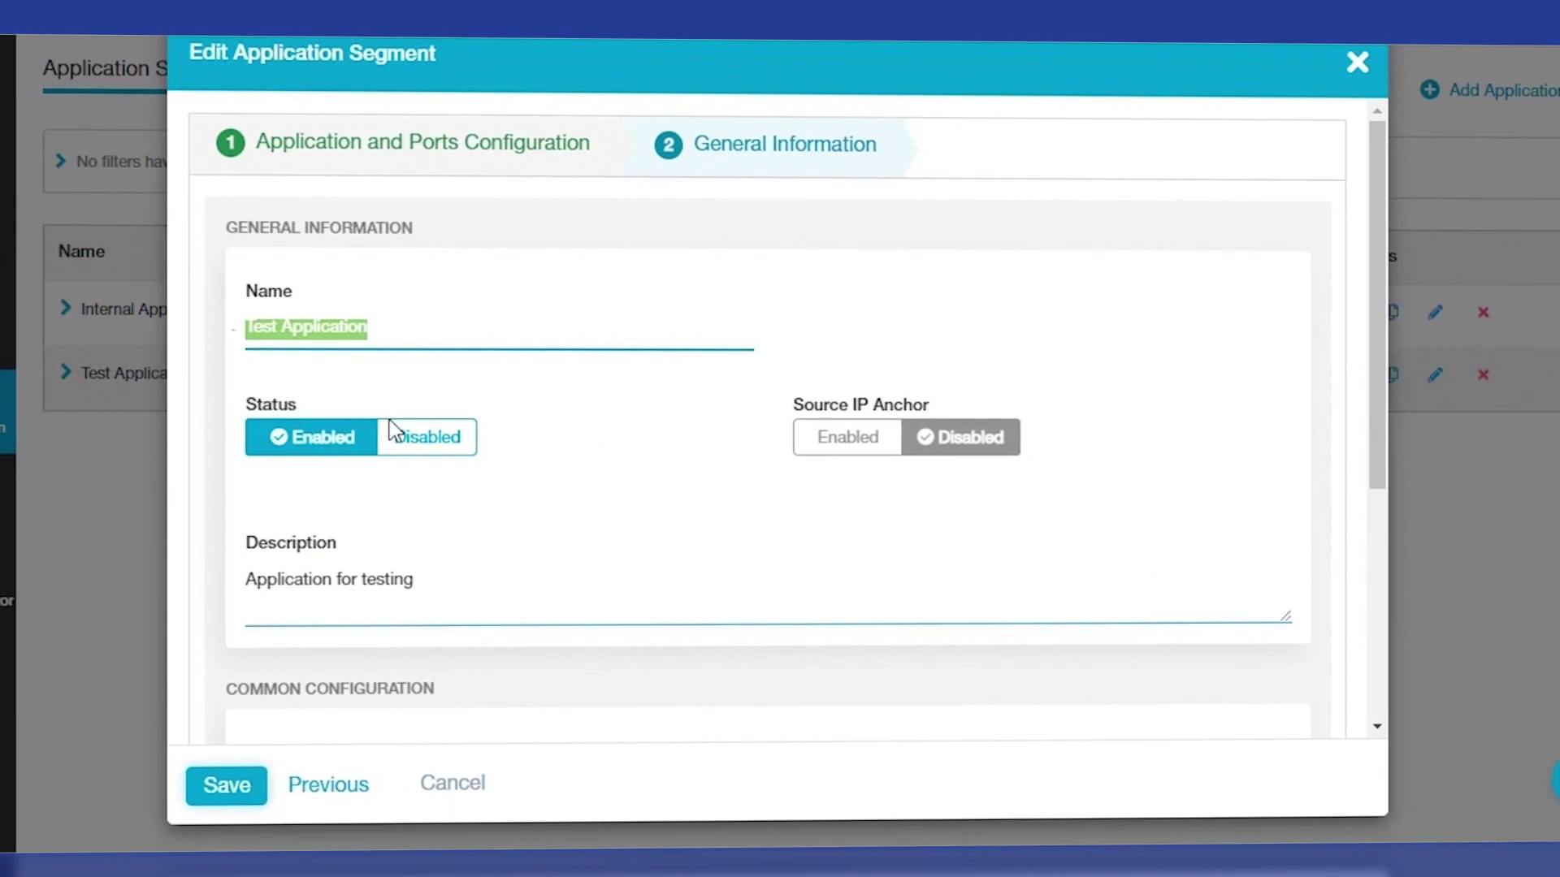
click(248, 551)
key(ctrl+a)
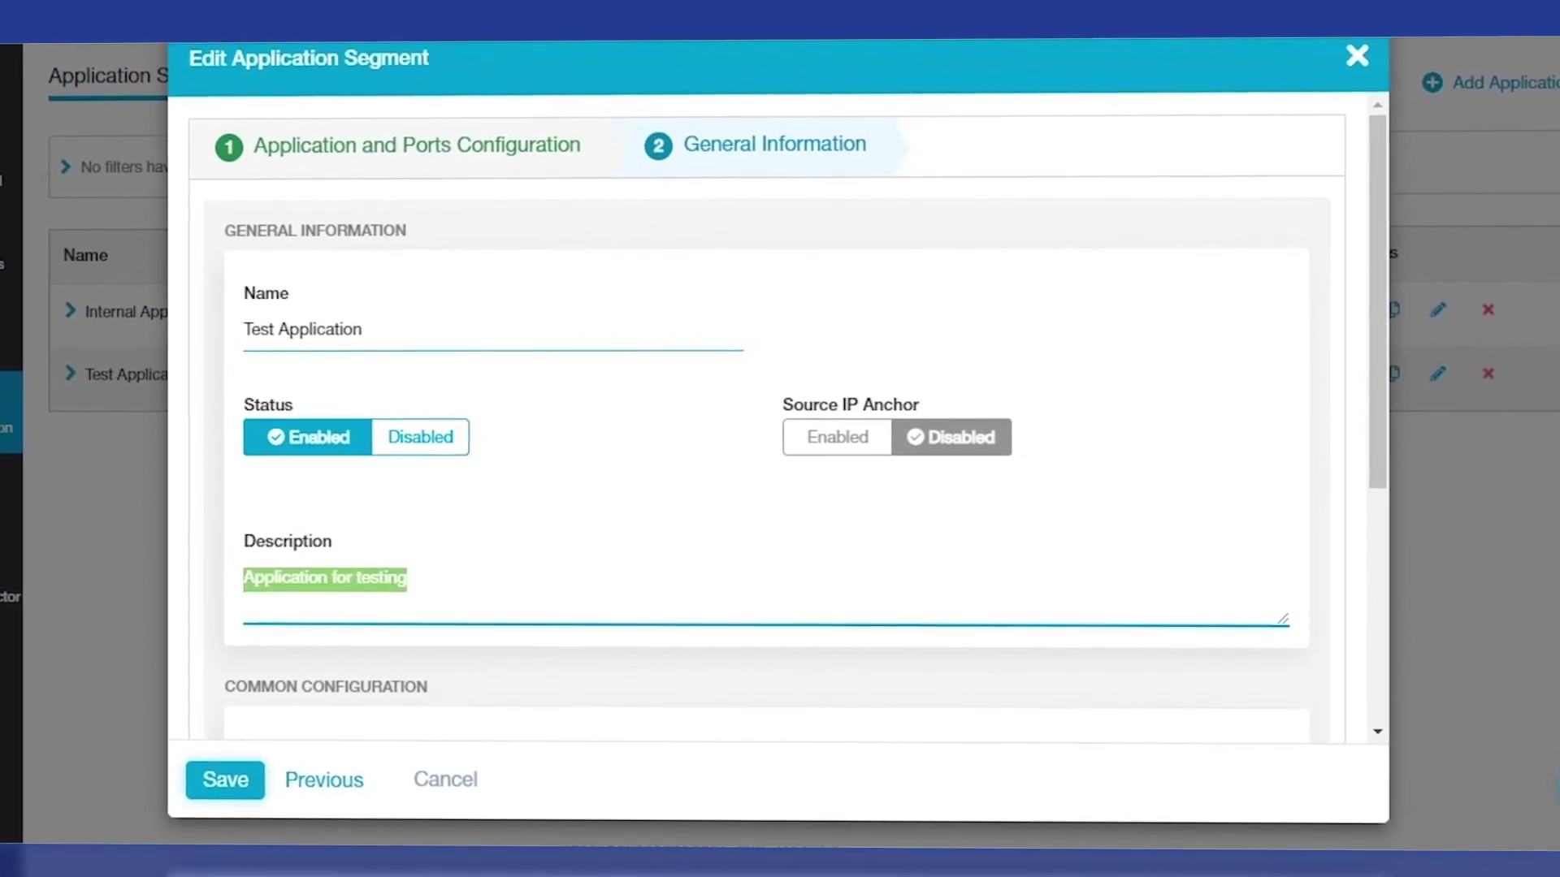
scroll(1389, 573, down, 3)
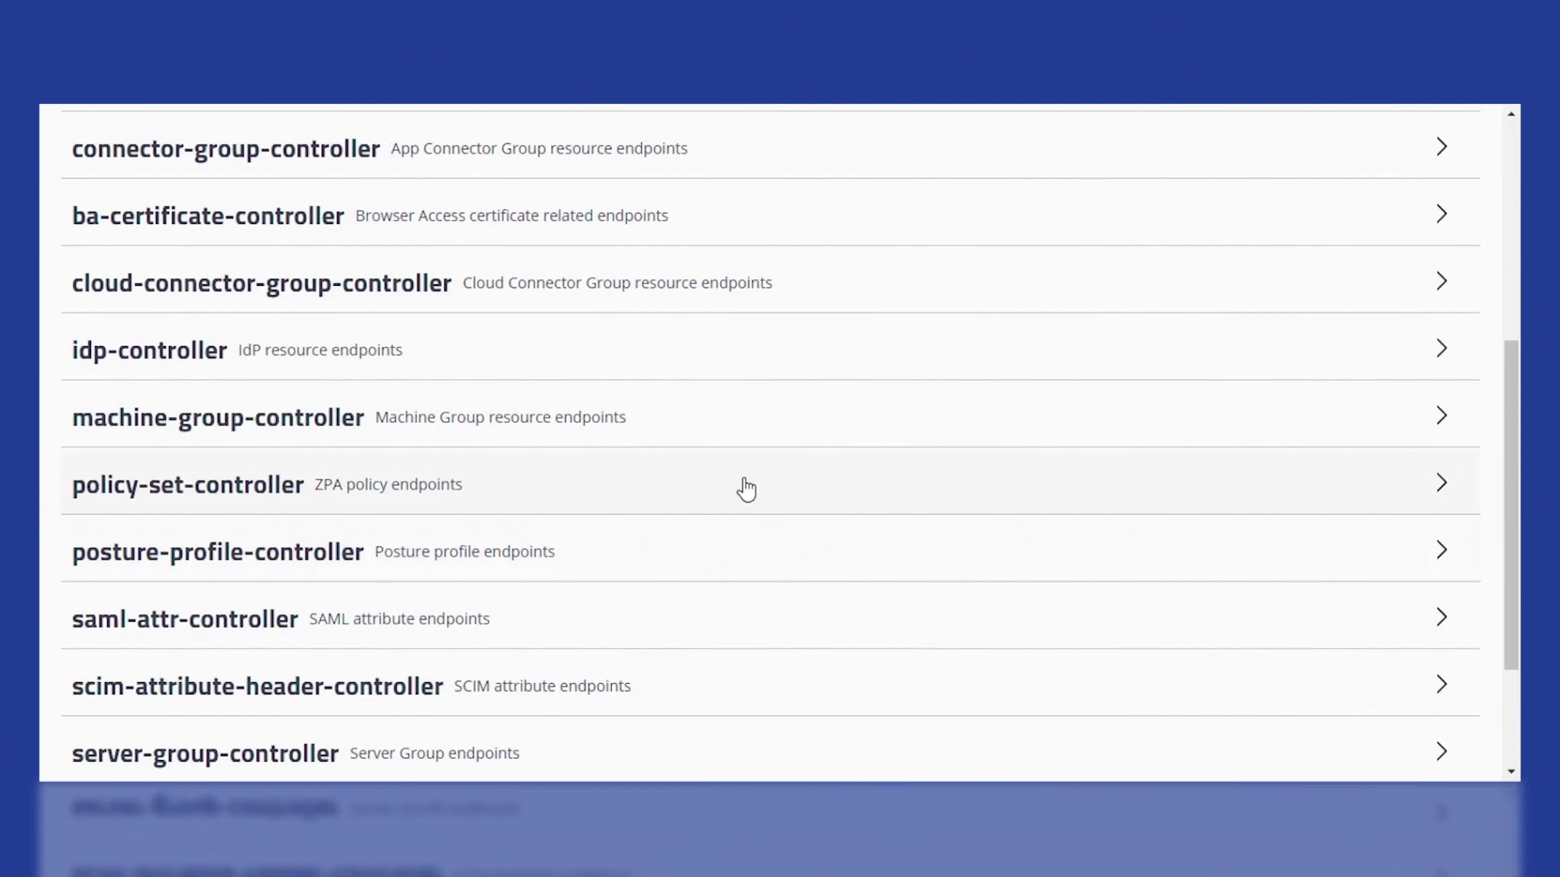
Enter the customer ID in POST /policySet/{policySetId}/rule under policy-set-controller, then collapse it
click(745, 489)
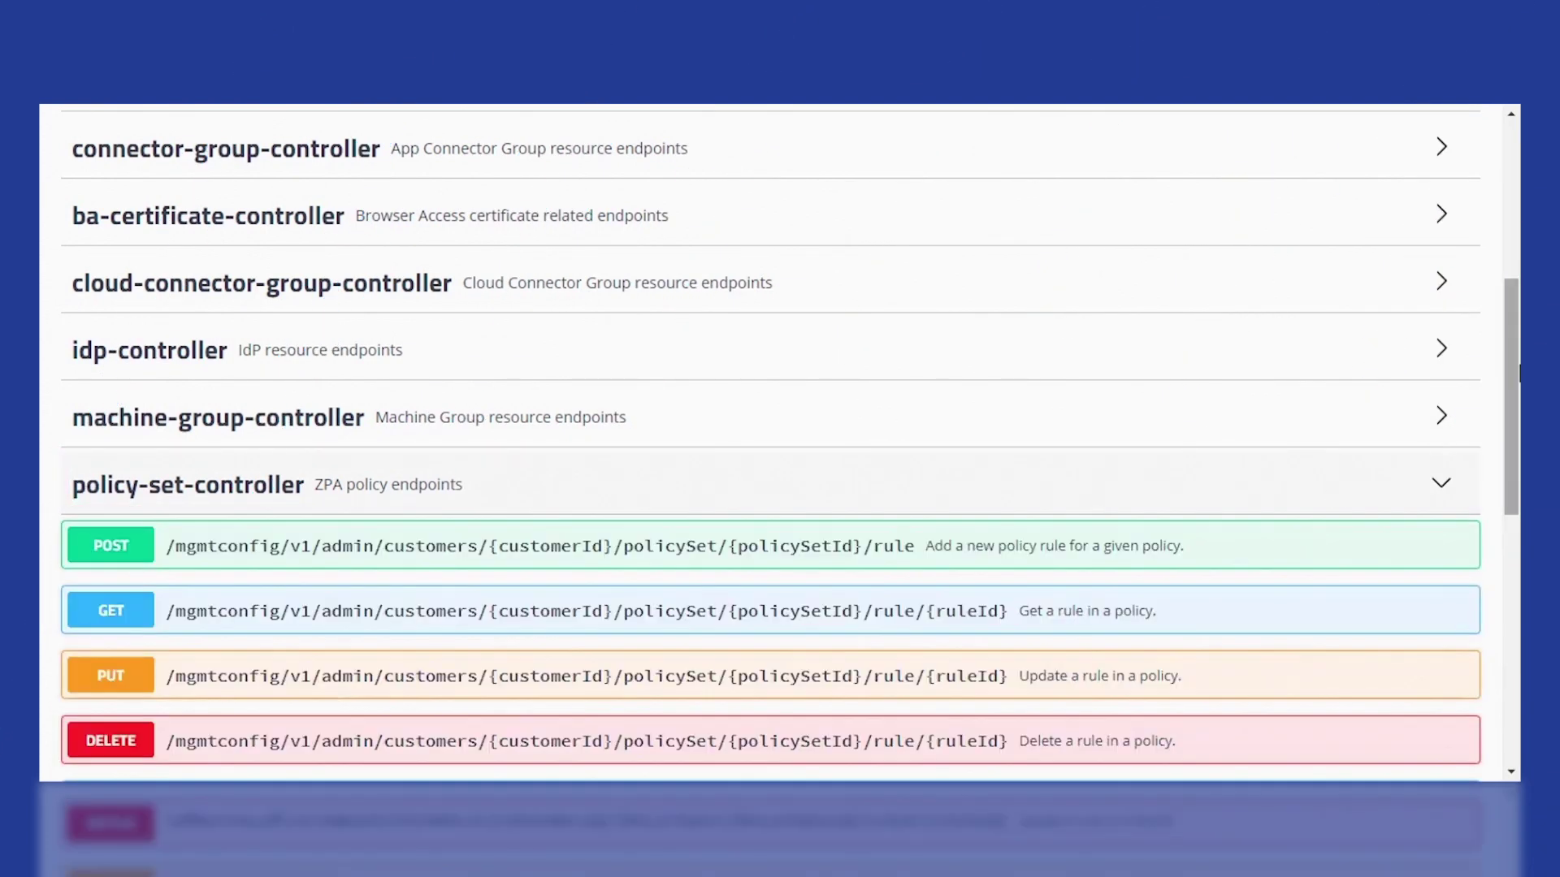
scroll(780, 443, down, 2)
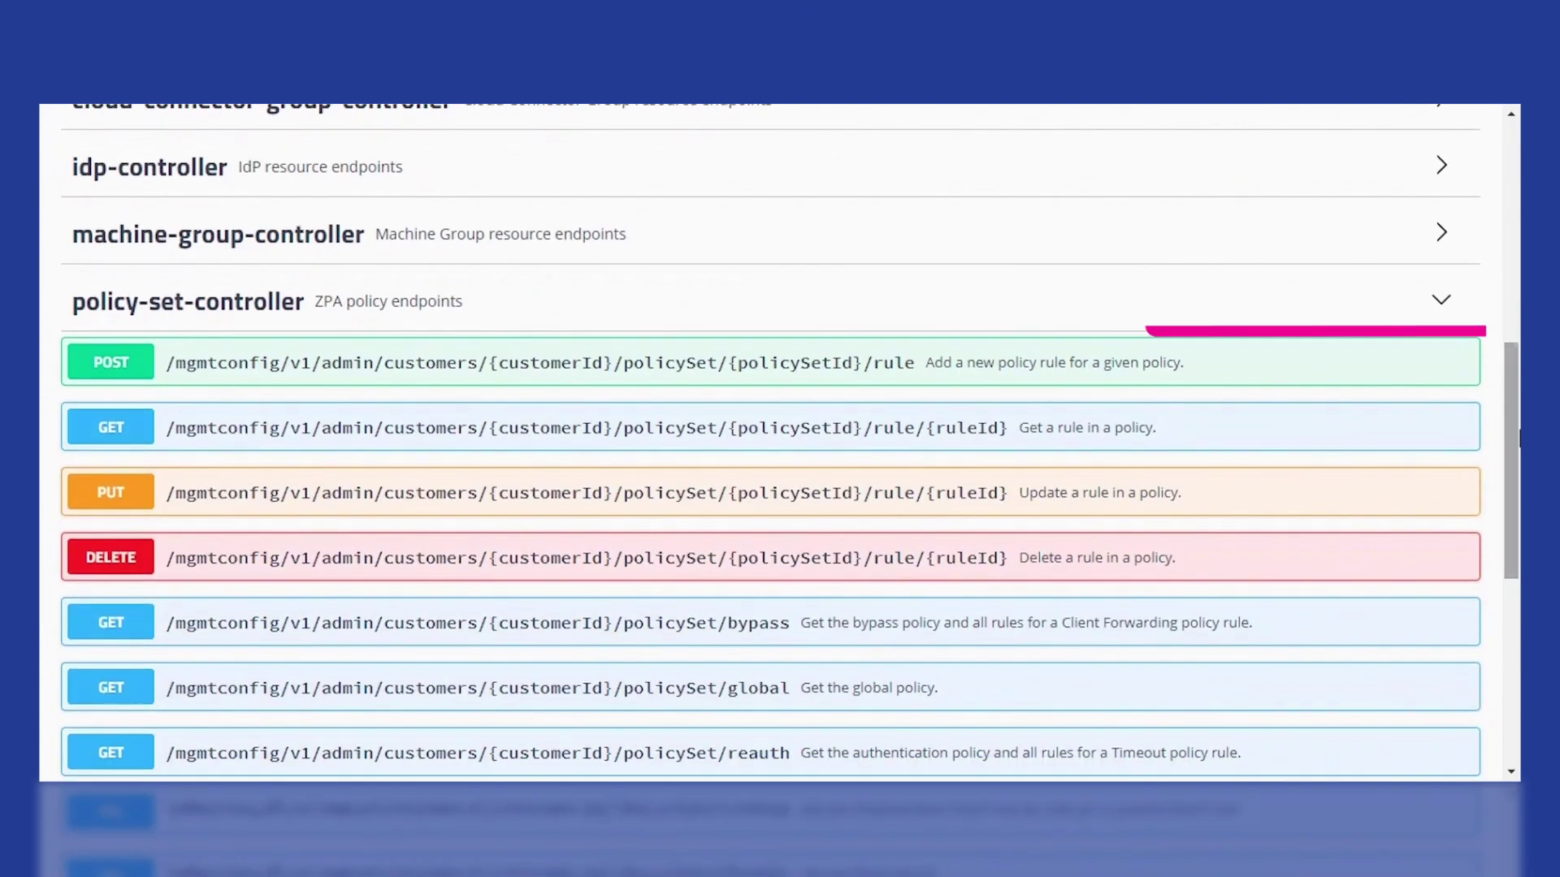
click(1097, 362)
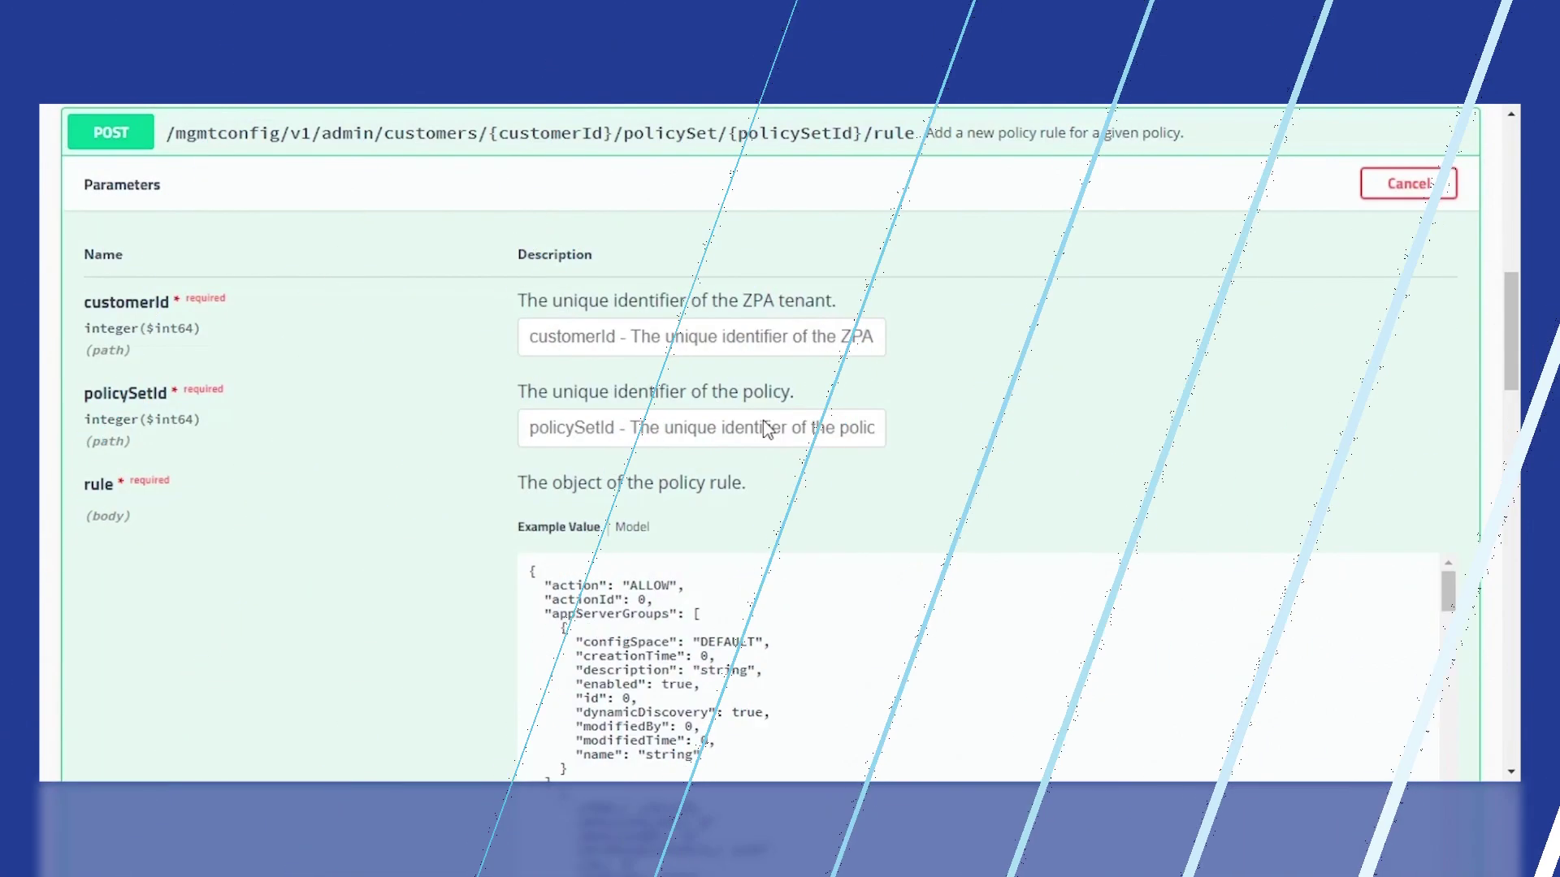
click(748, 348)
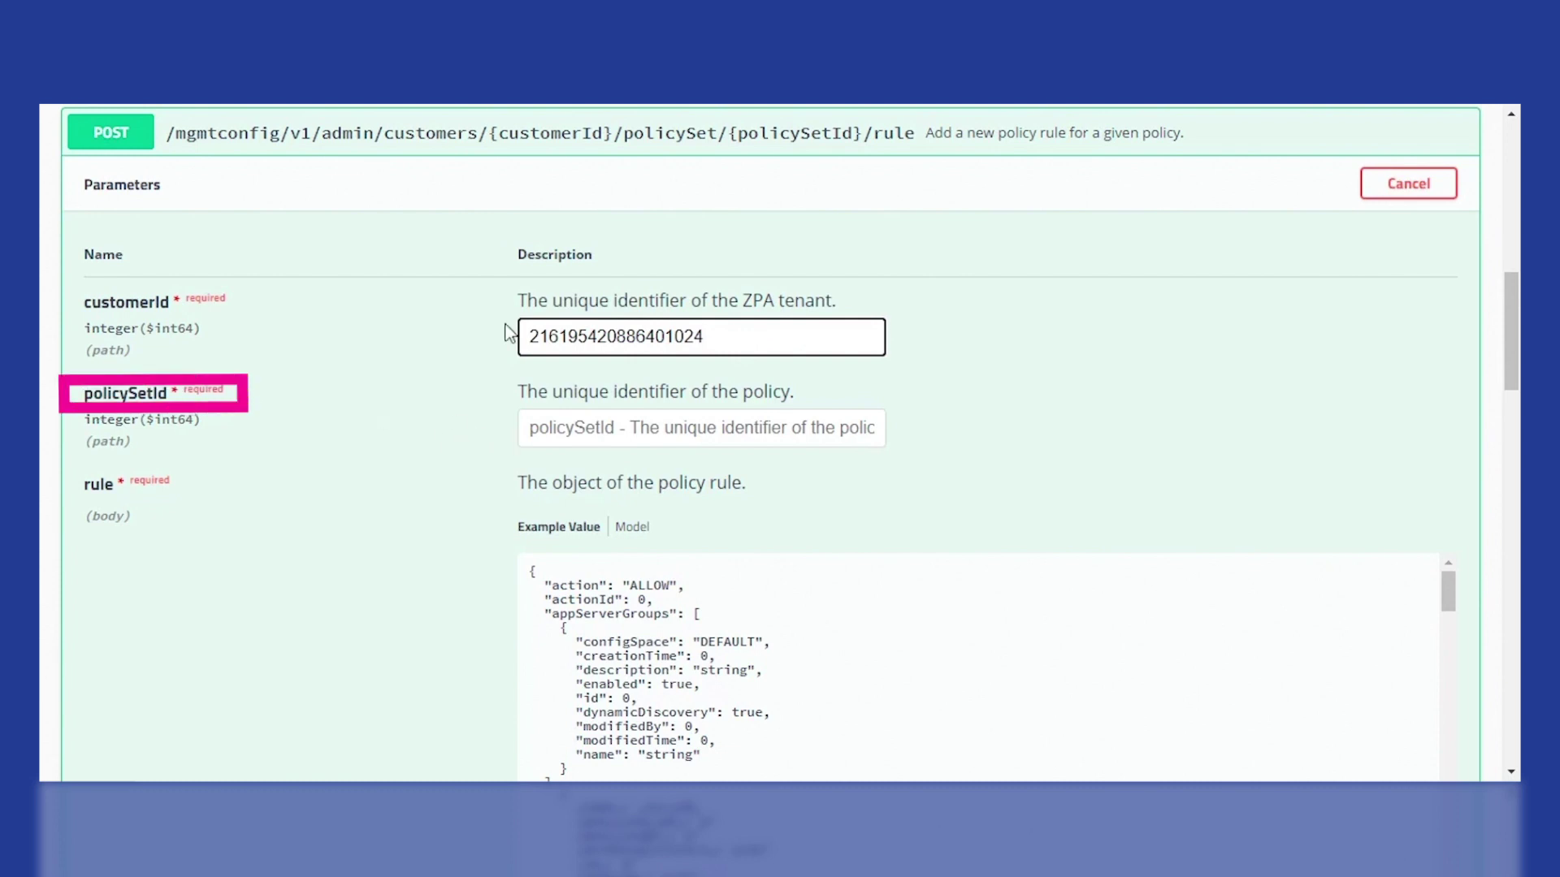
click(812, 135)
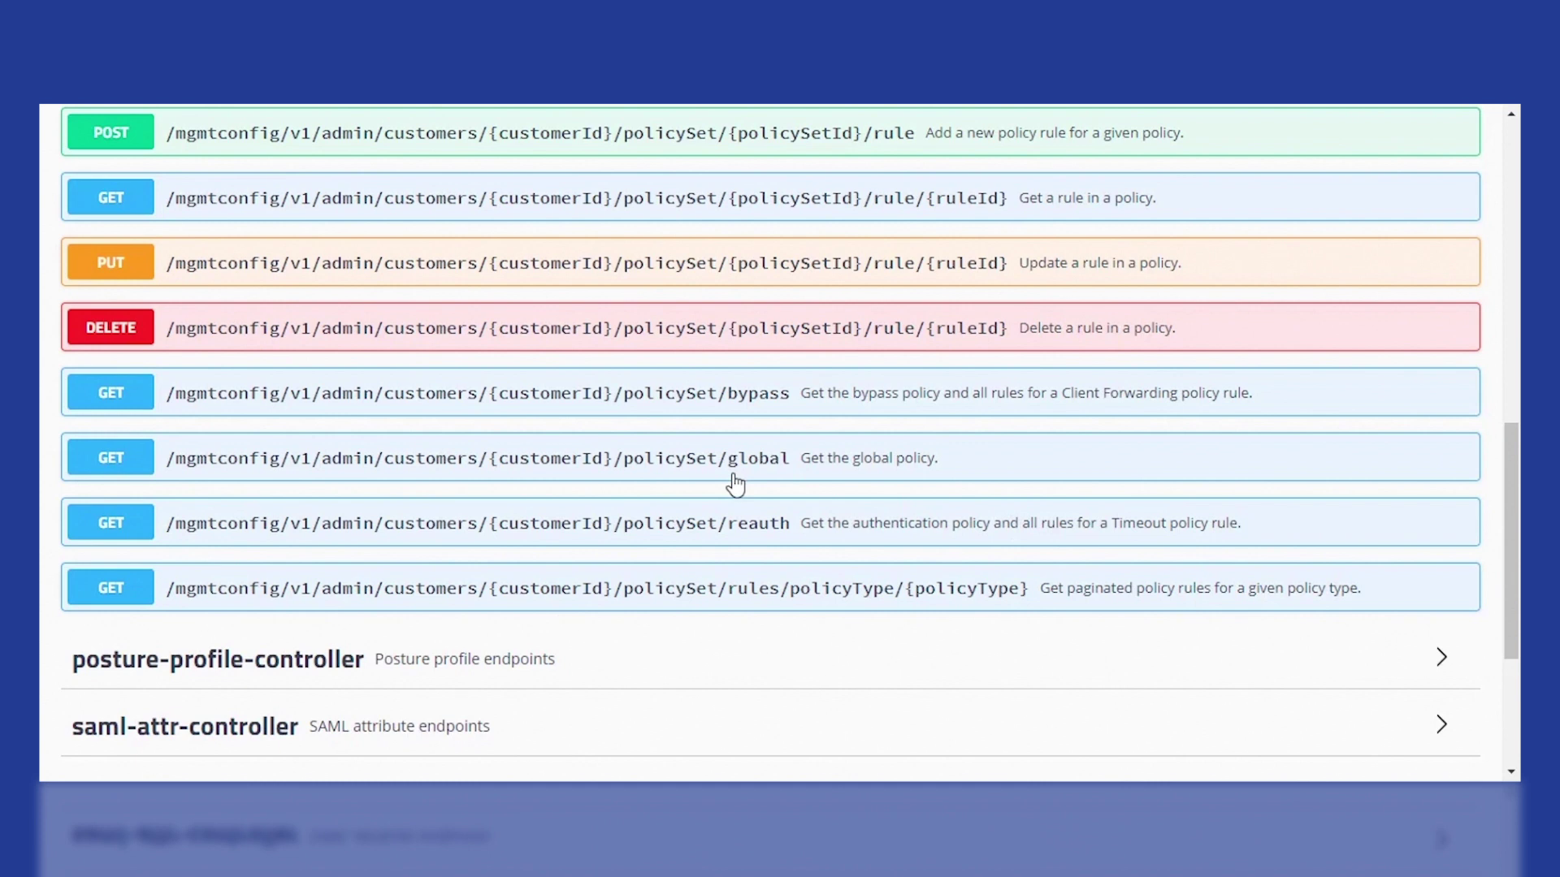
Execute GET /policySet/global and read Global_Policy's ID from the 200 response
click(891, 478)
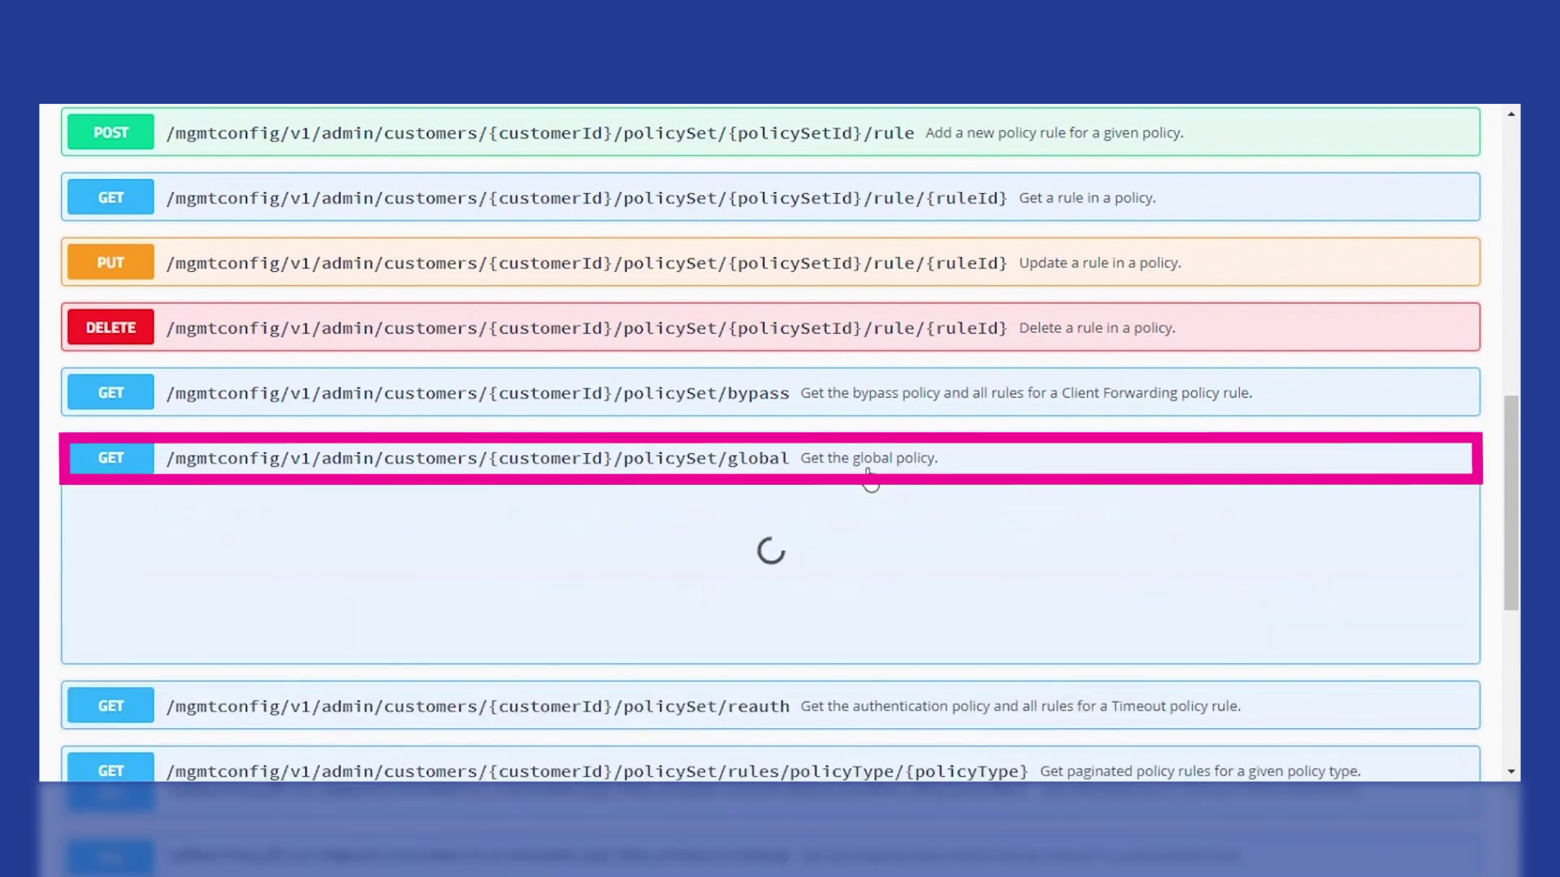
click(1396, 512)
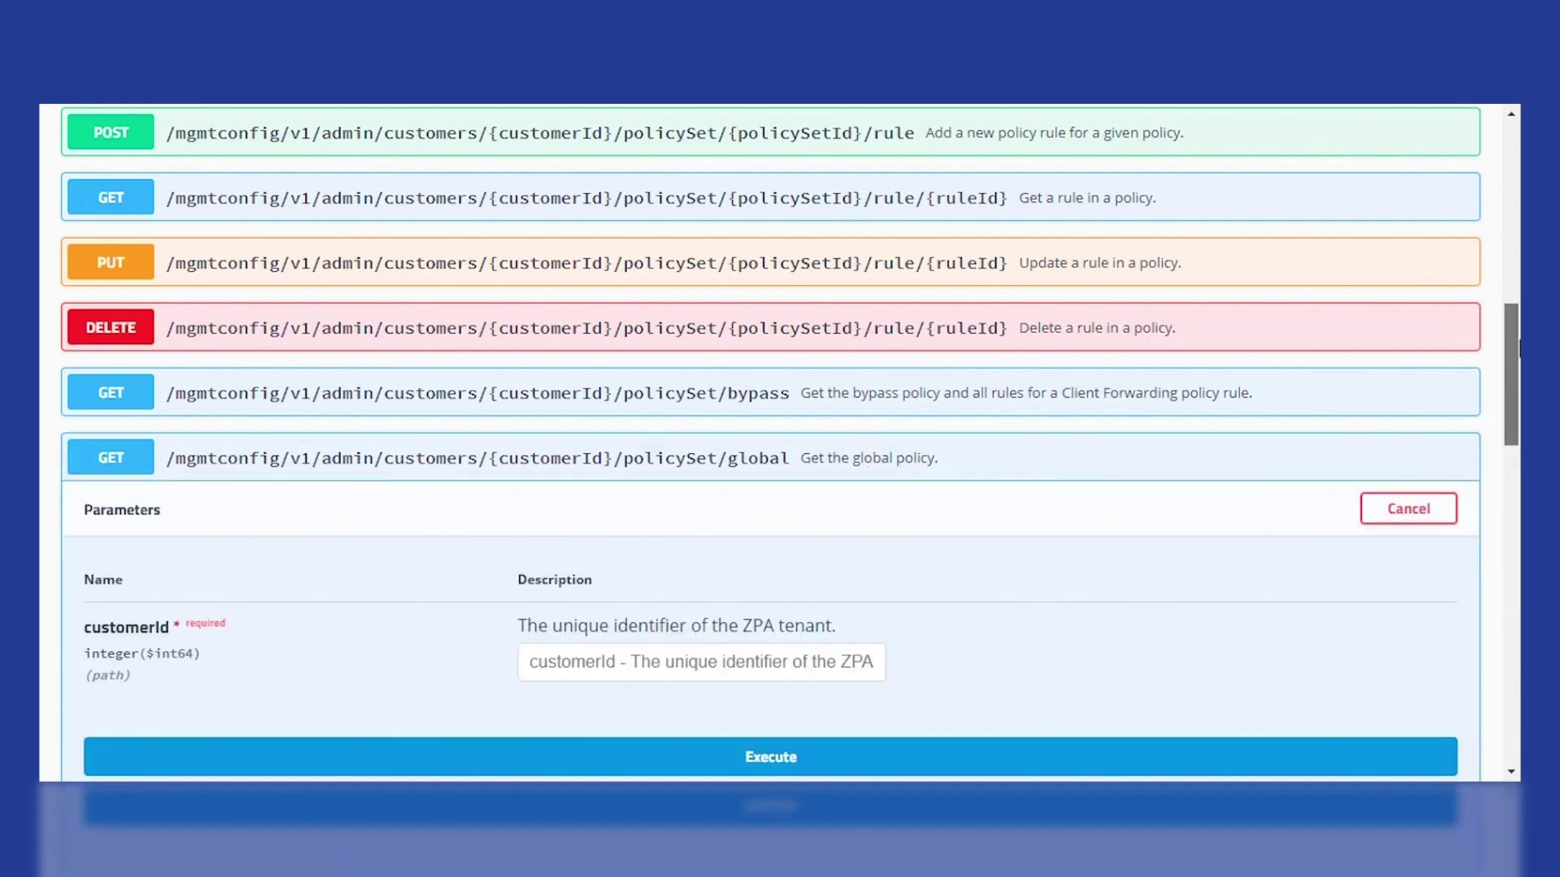
scroll(1016, 395, down, 6)
click(836, 271)
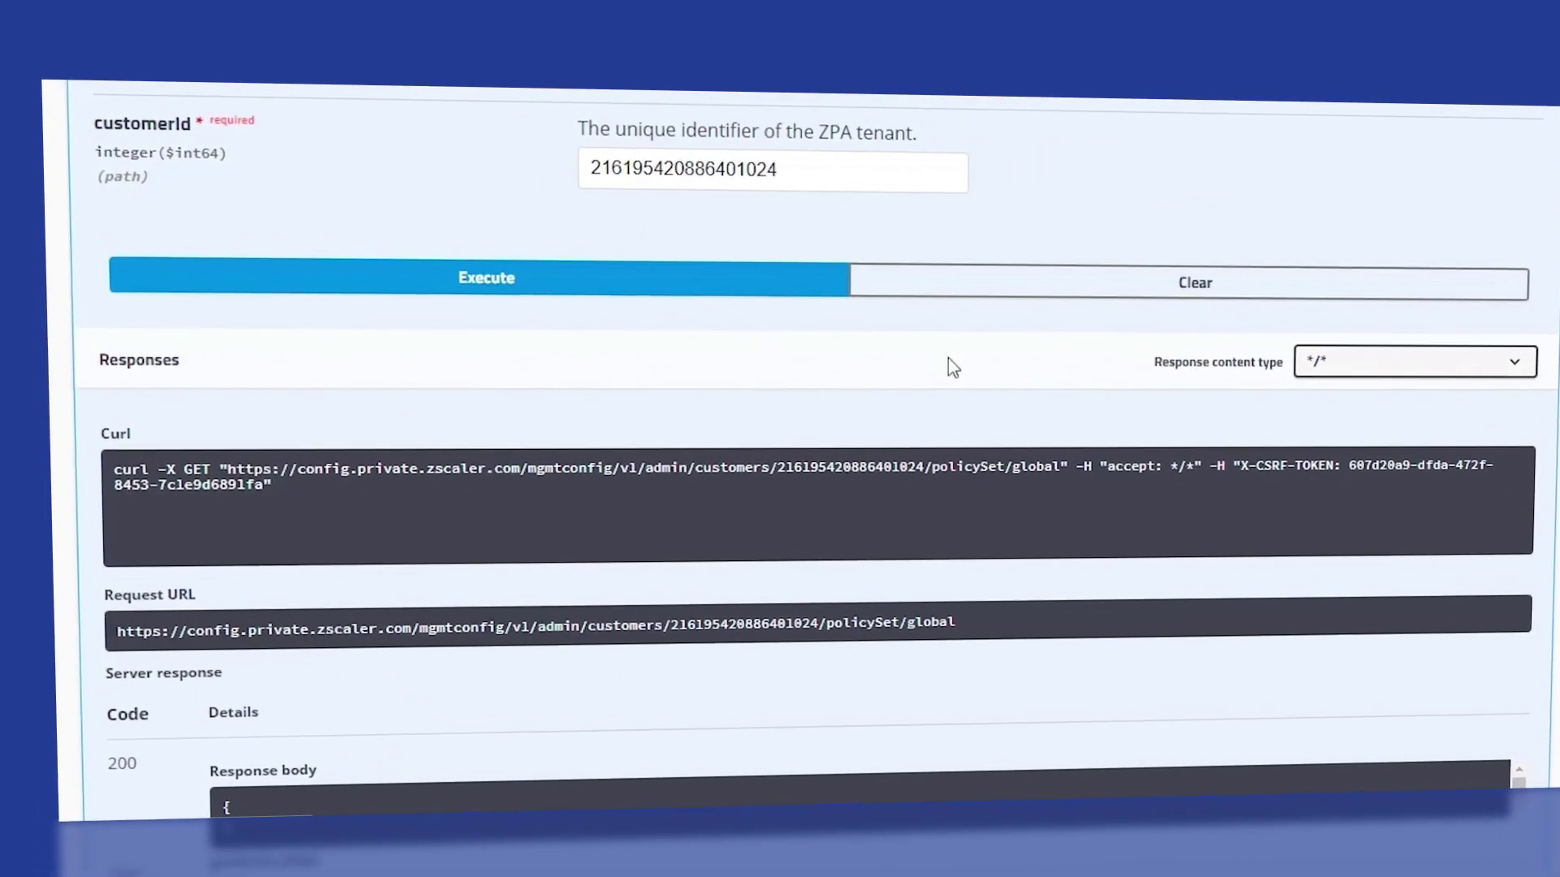
scroll(953, 367, down, 7)
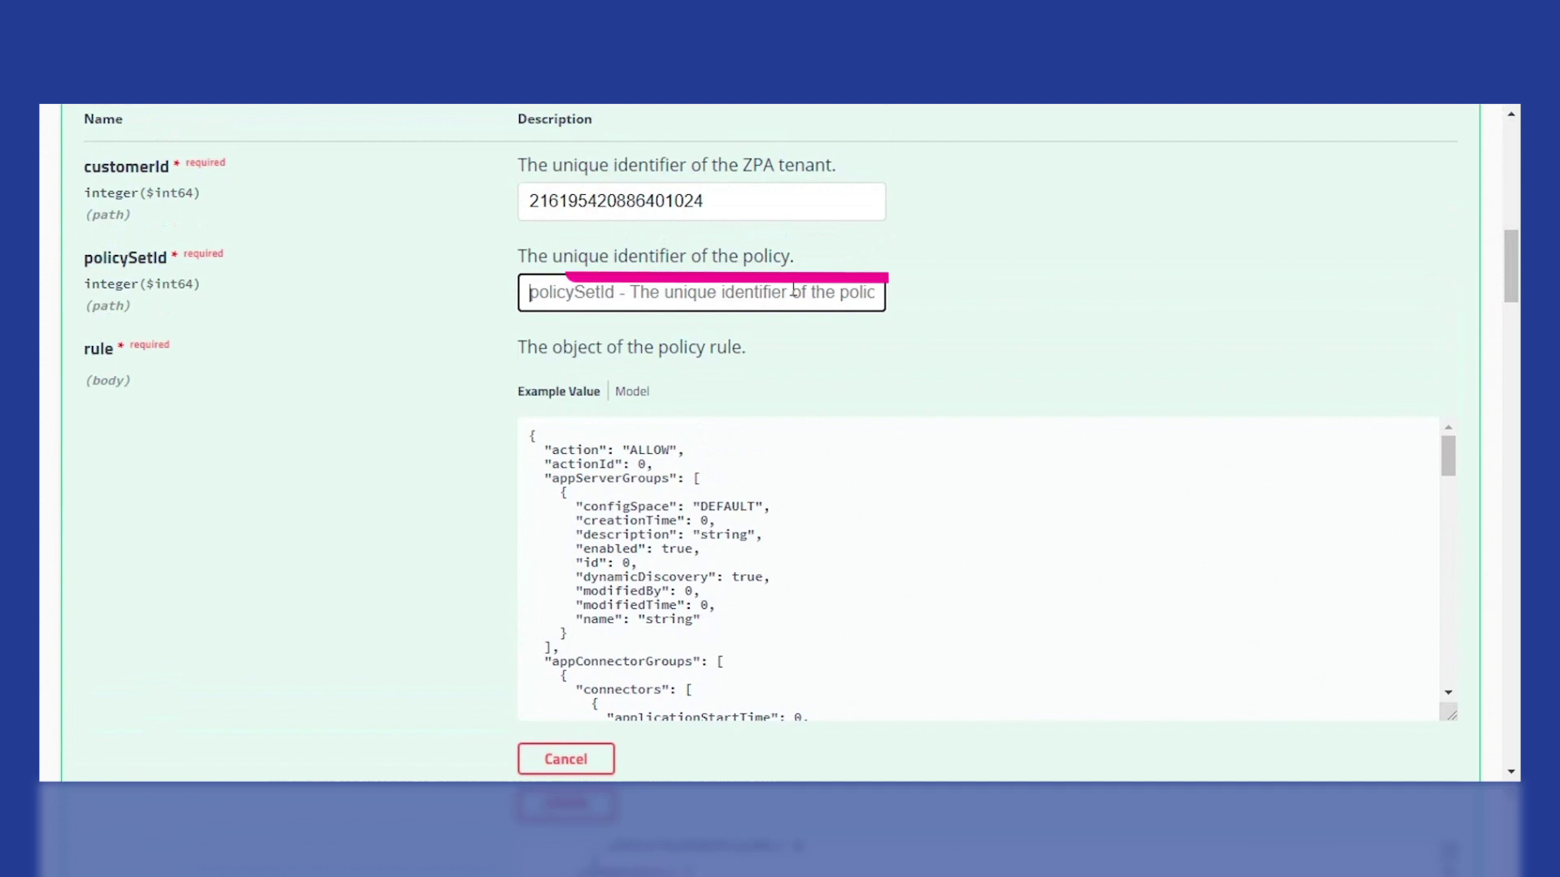
Create the Test Access Policy rule using Global_Policy's ID and the Test Application segment ID
key(ctrl+v)
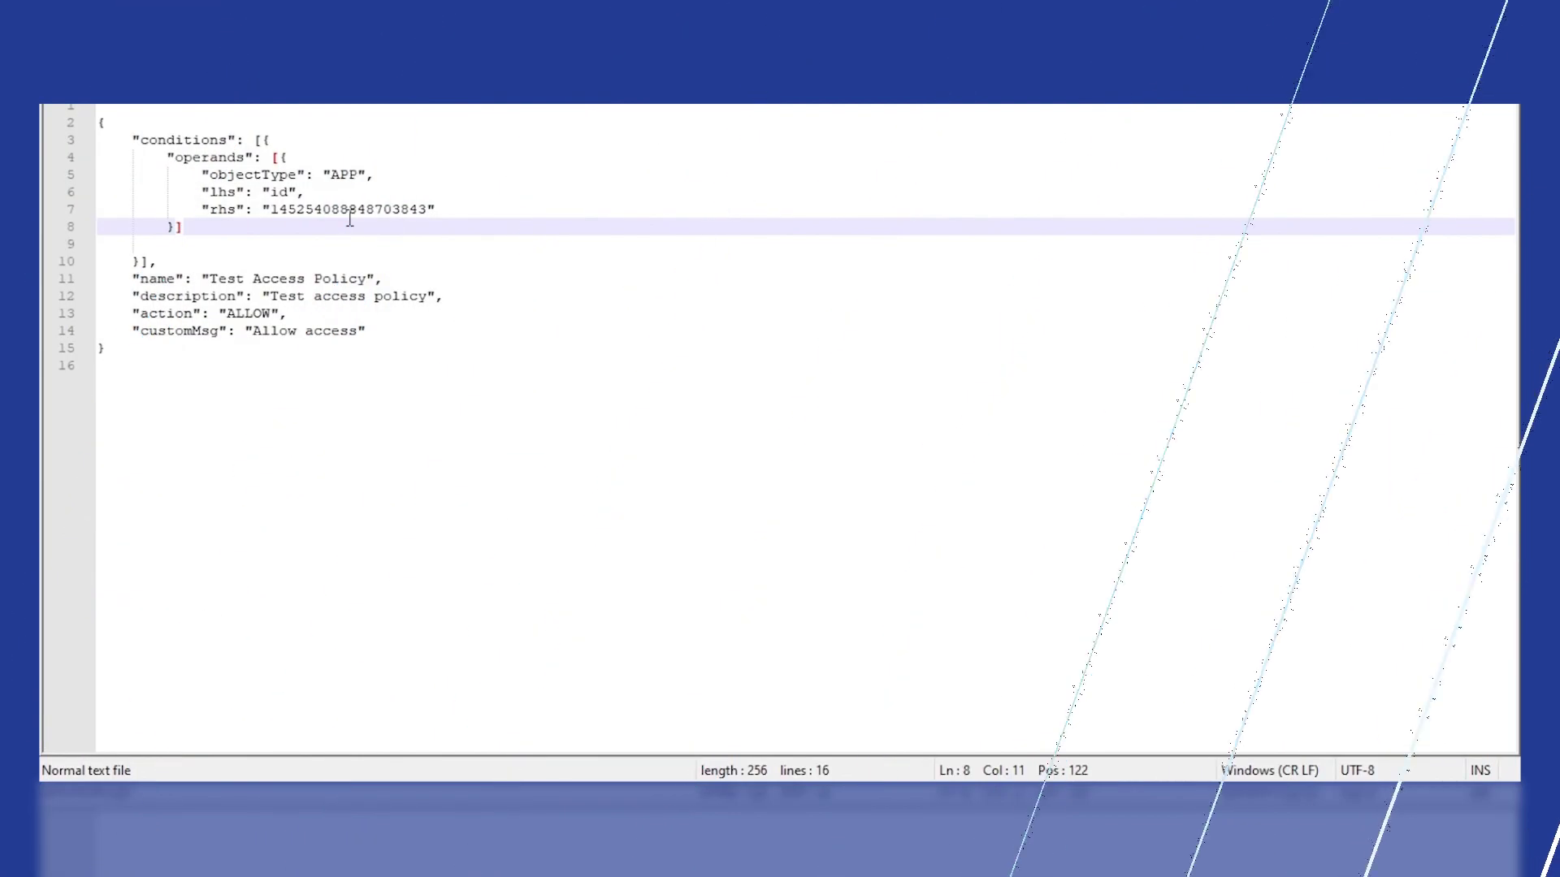
key(ctrl+a)
key(ctrl+c)
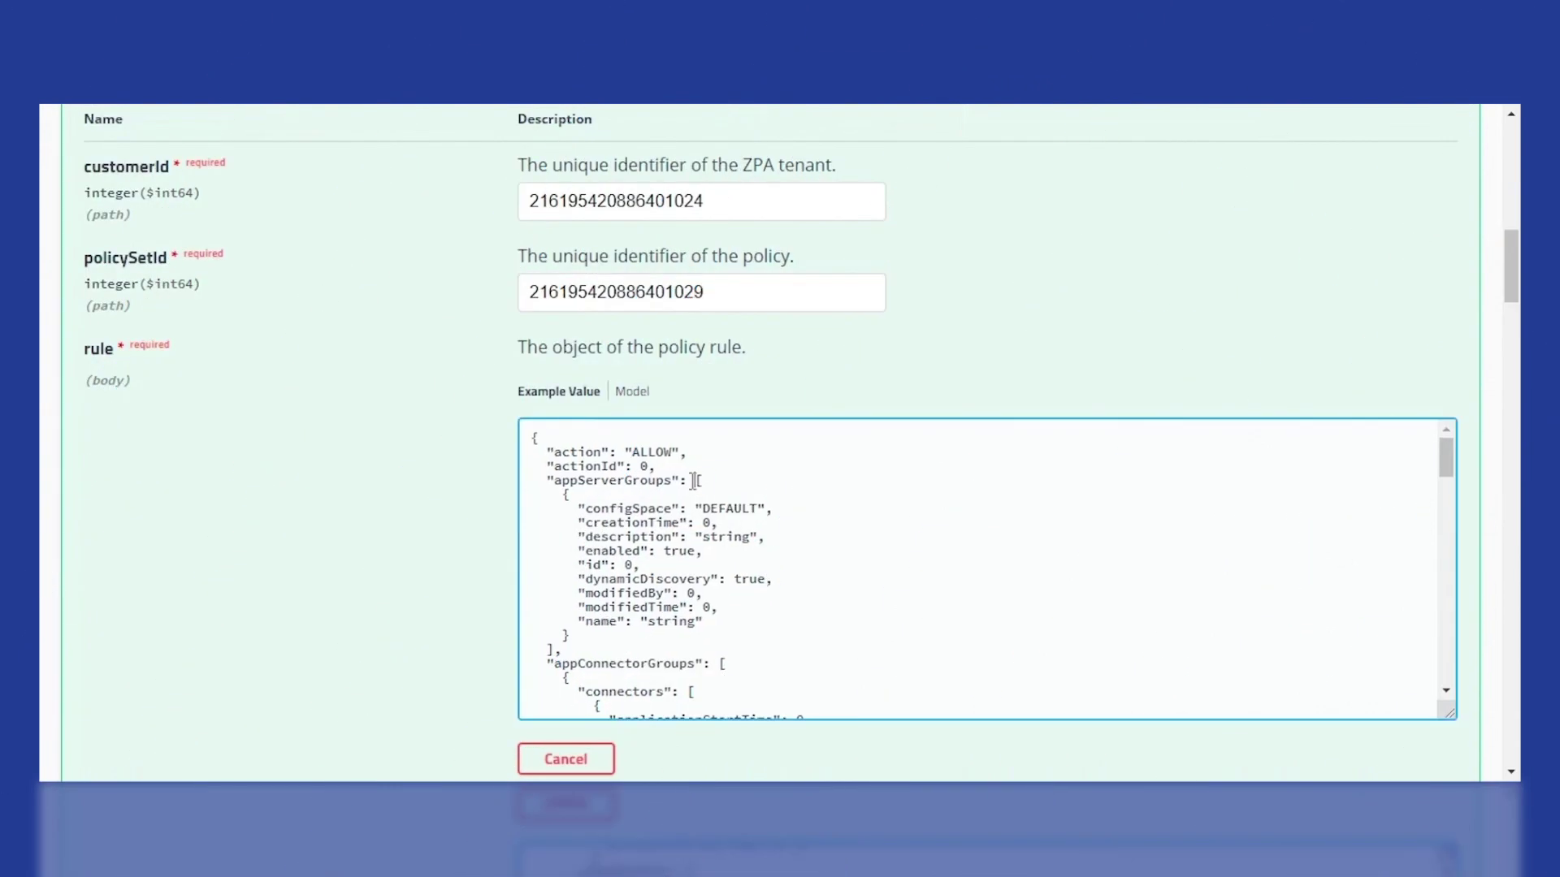
key(ctrl+a)
key(ctrl+v)
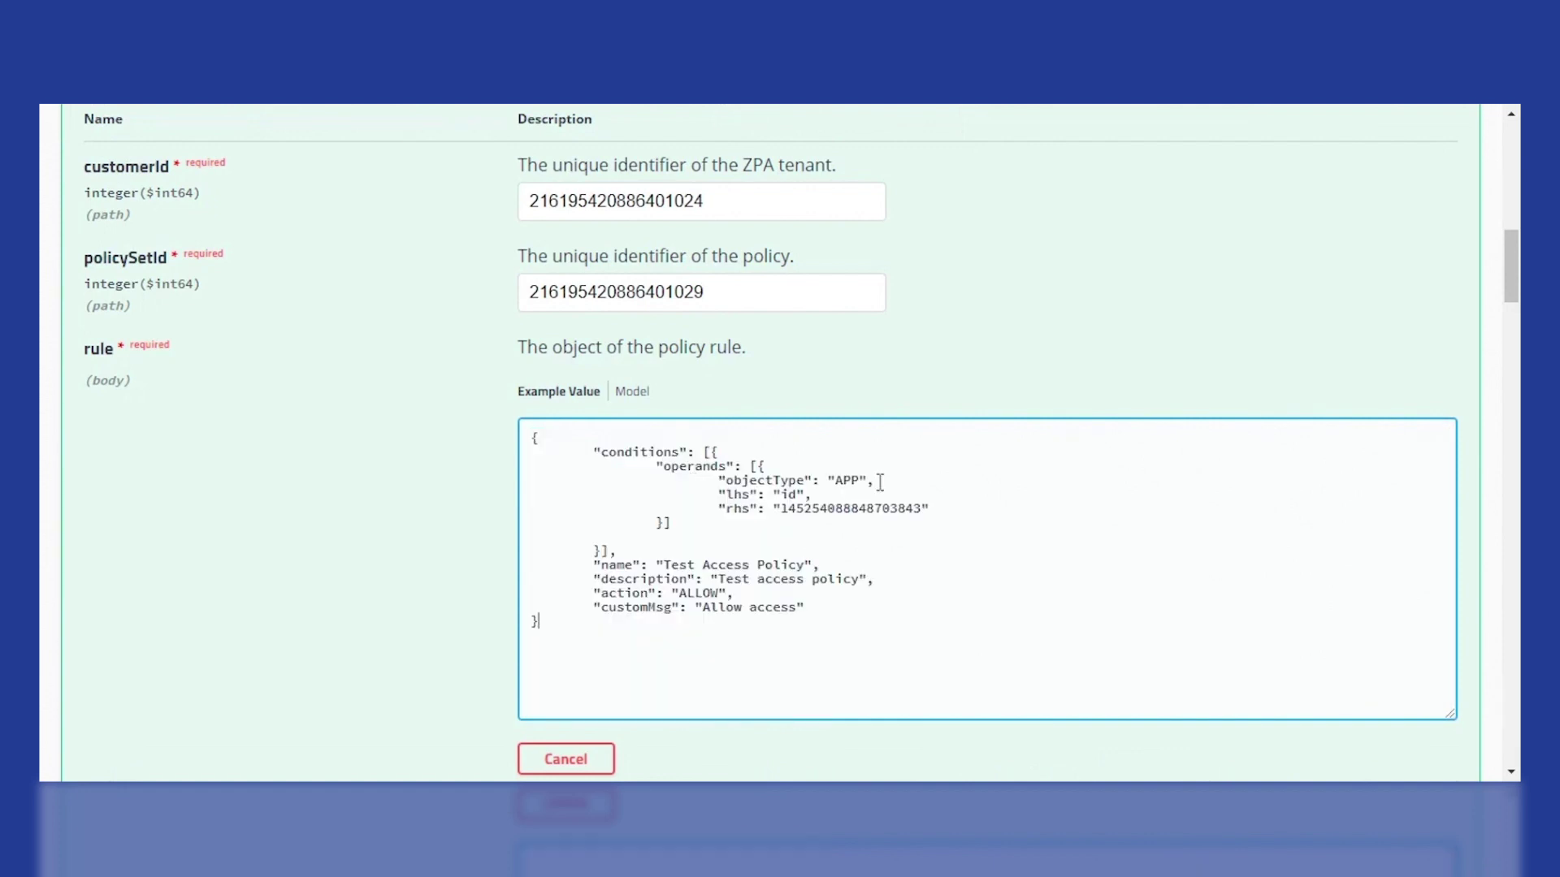
key(ctrl+v)
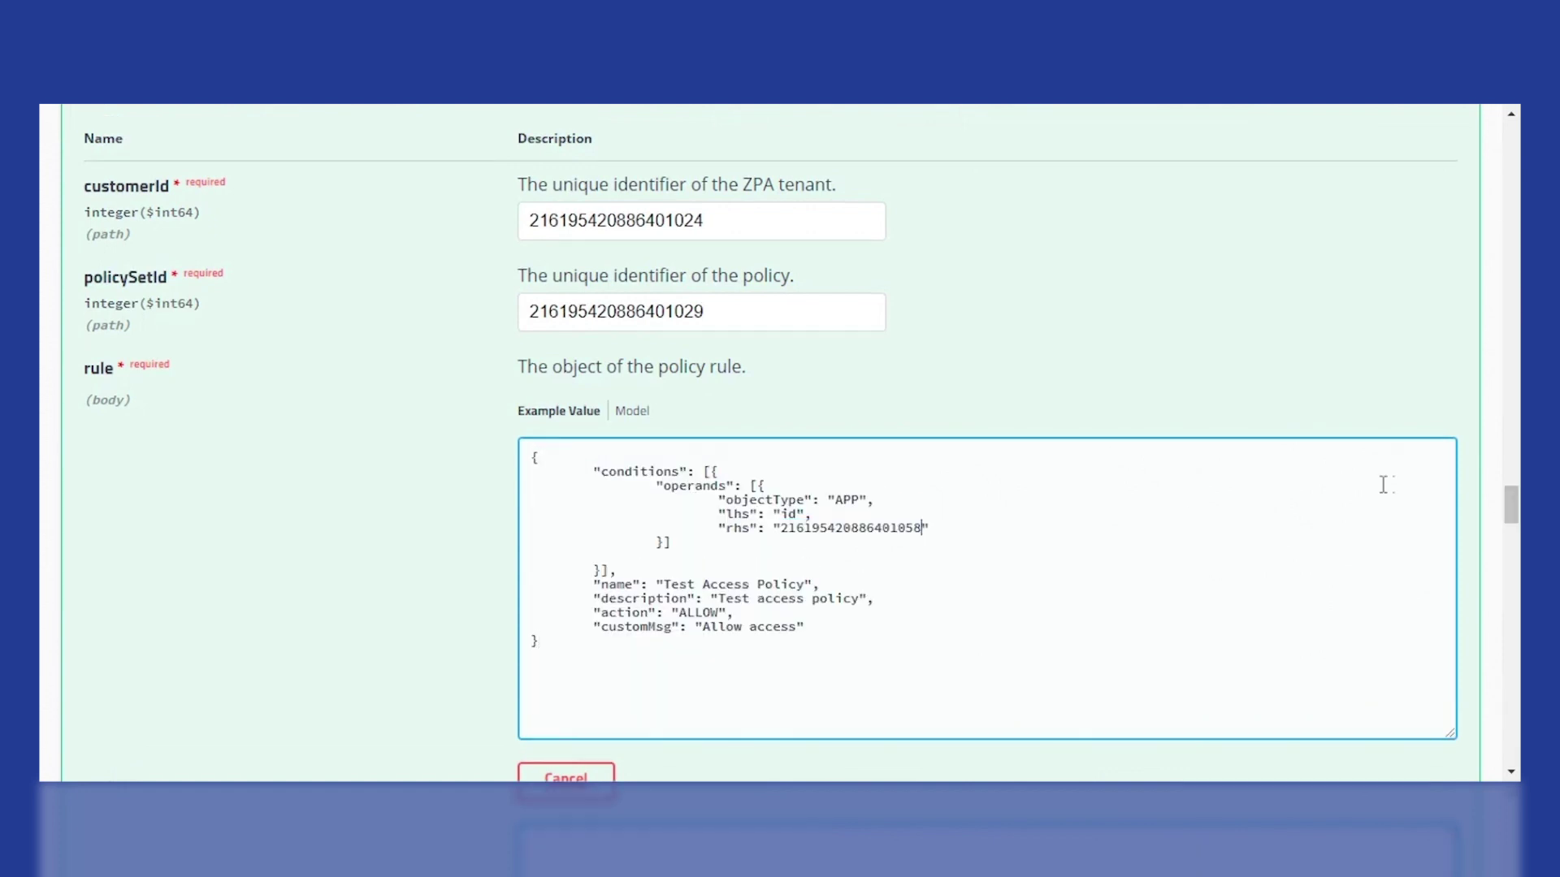
scroll(1515, 463, down, 5)
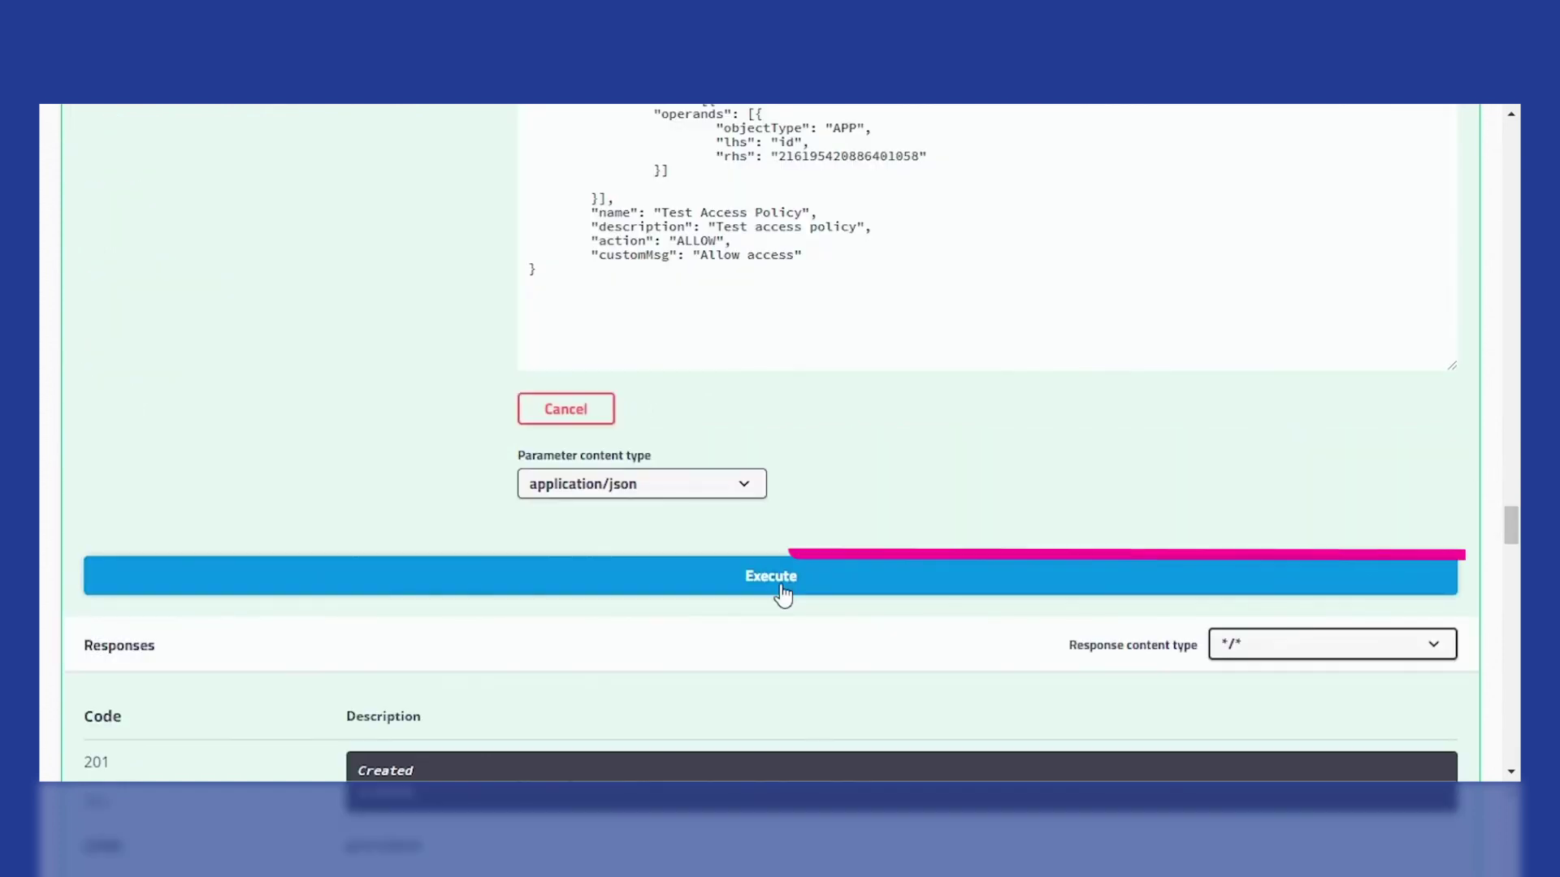
click(857, 582)
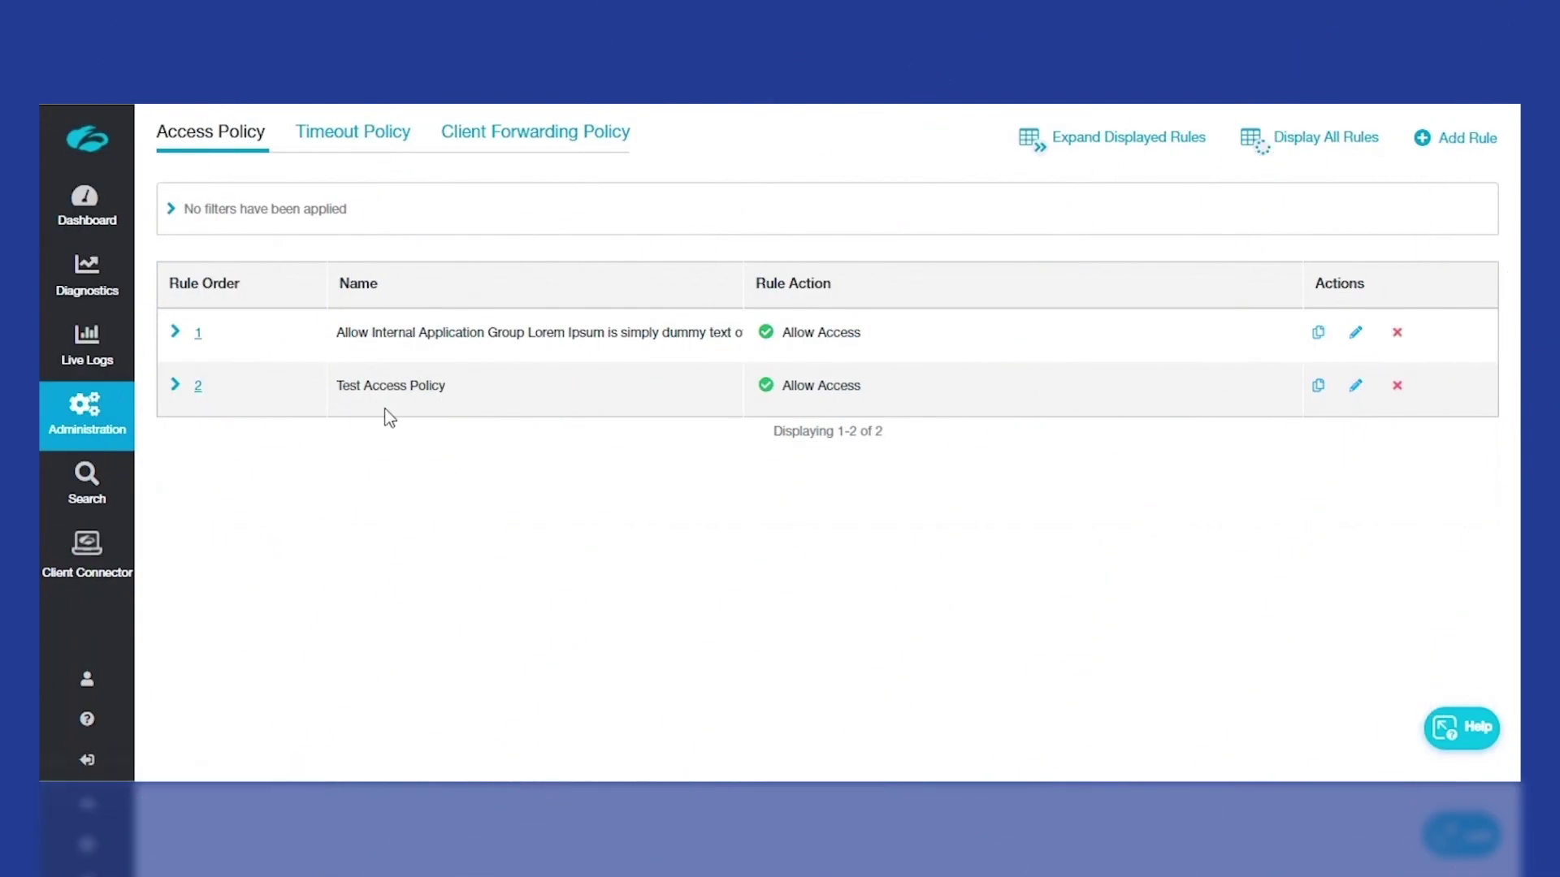
click(175, 385)
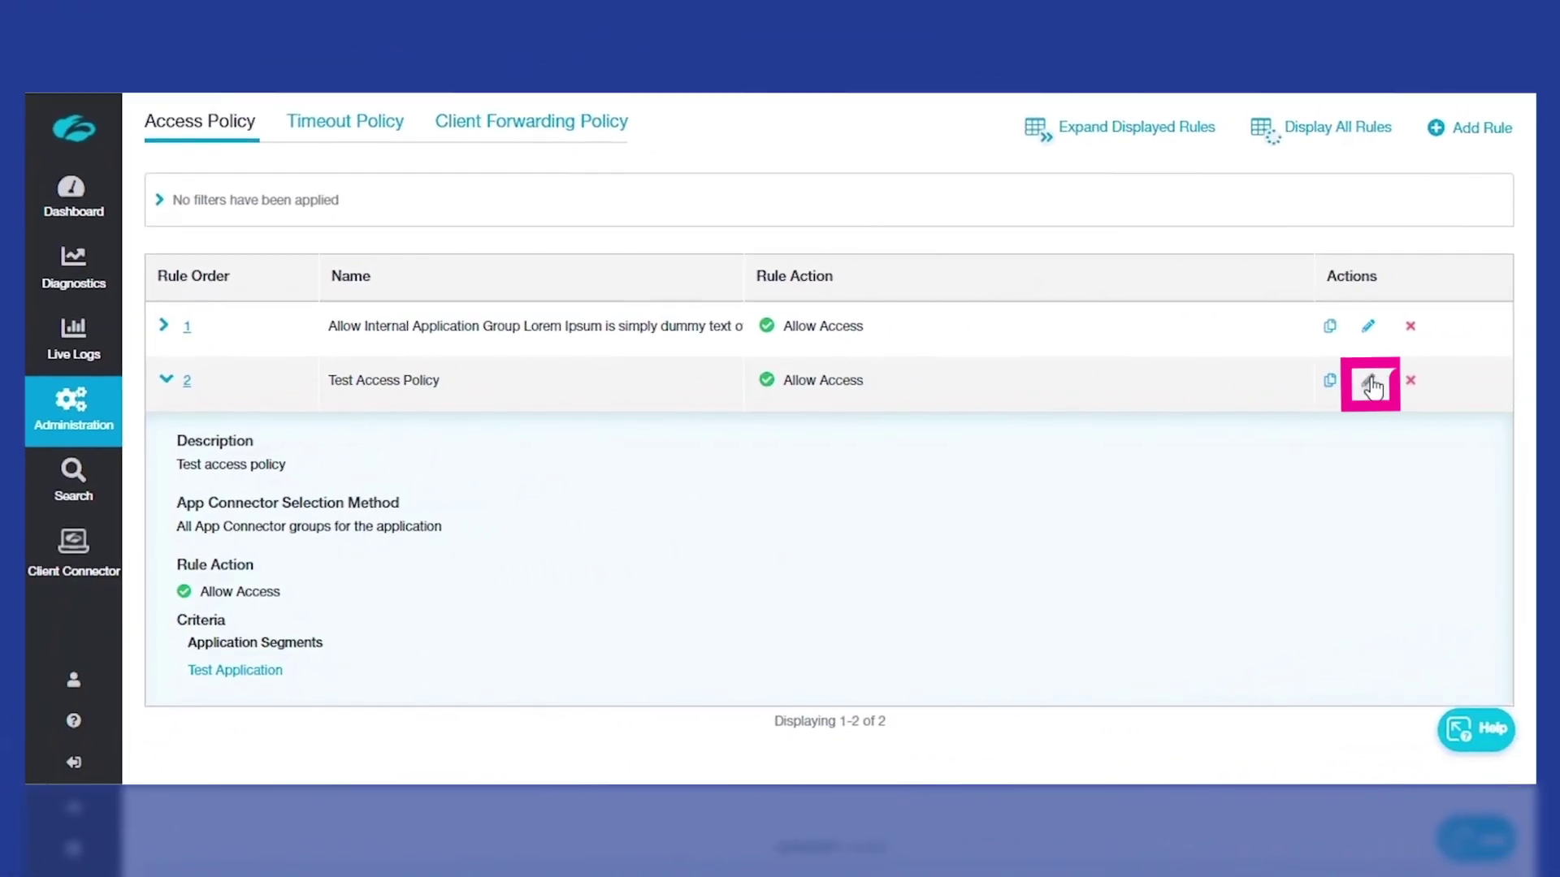
click(1368, 382)
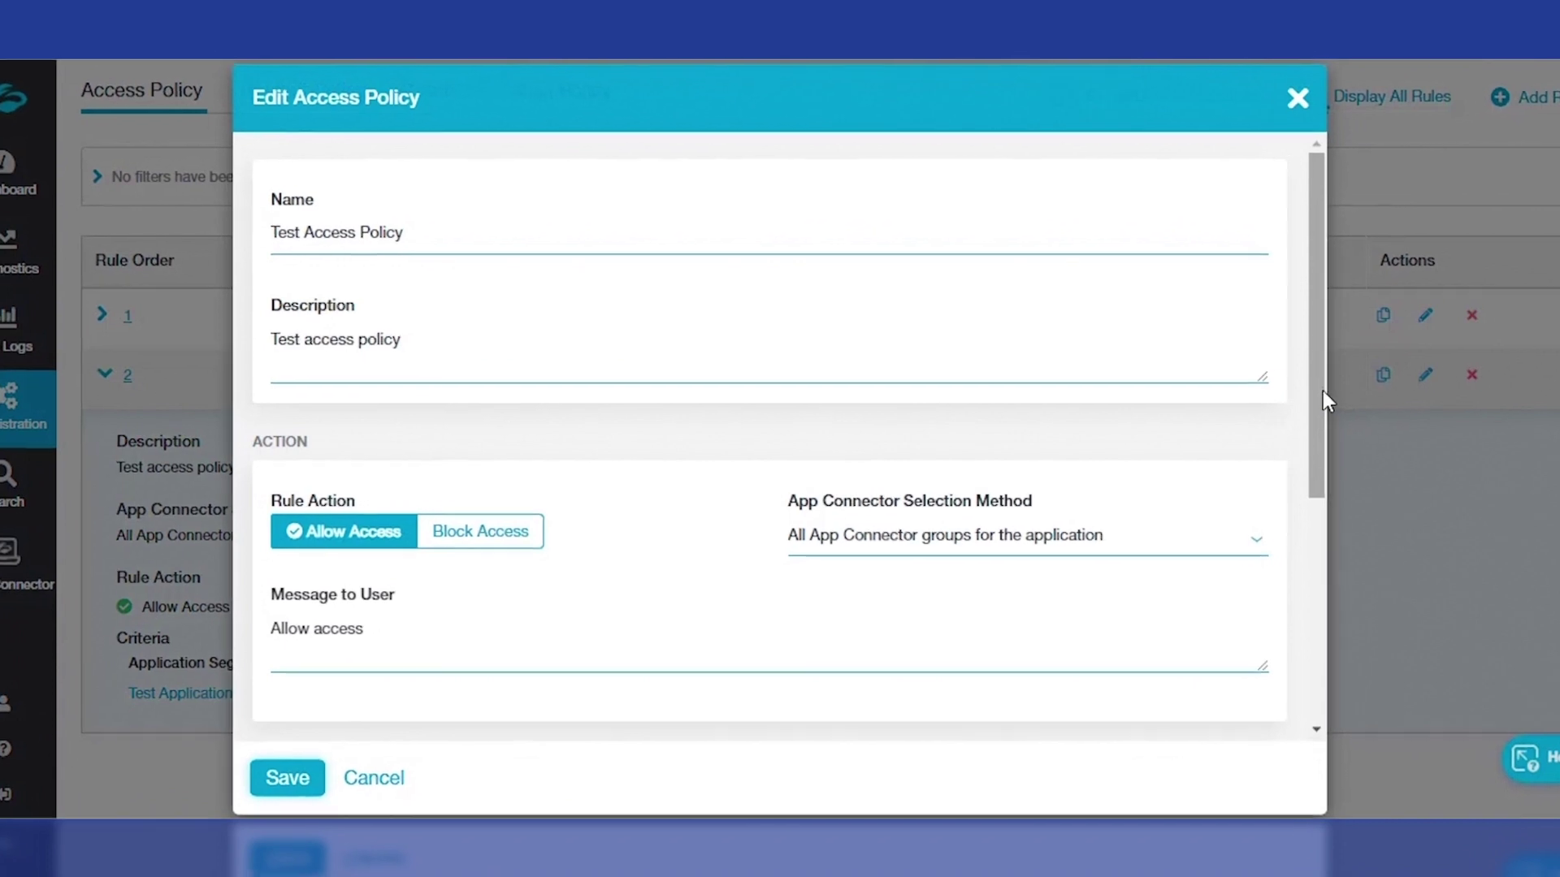
drag(1310, 408, 1280, 578)
scroll(480, 517, down, 2)
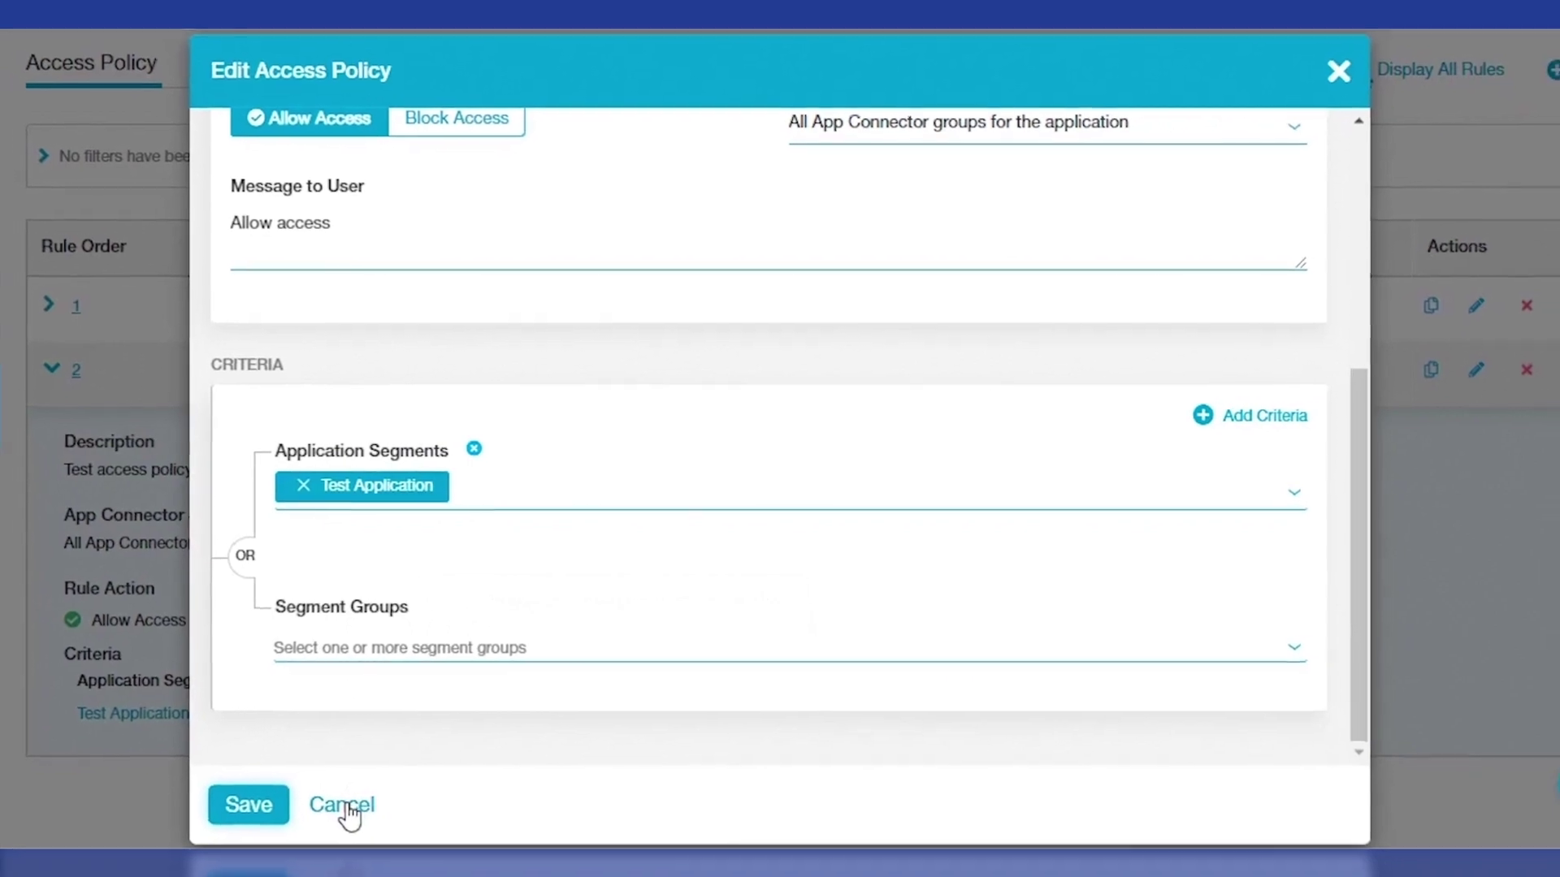
click(342, 805)
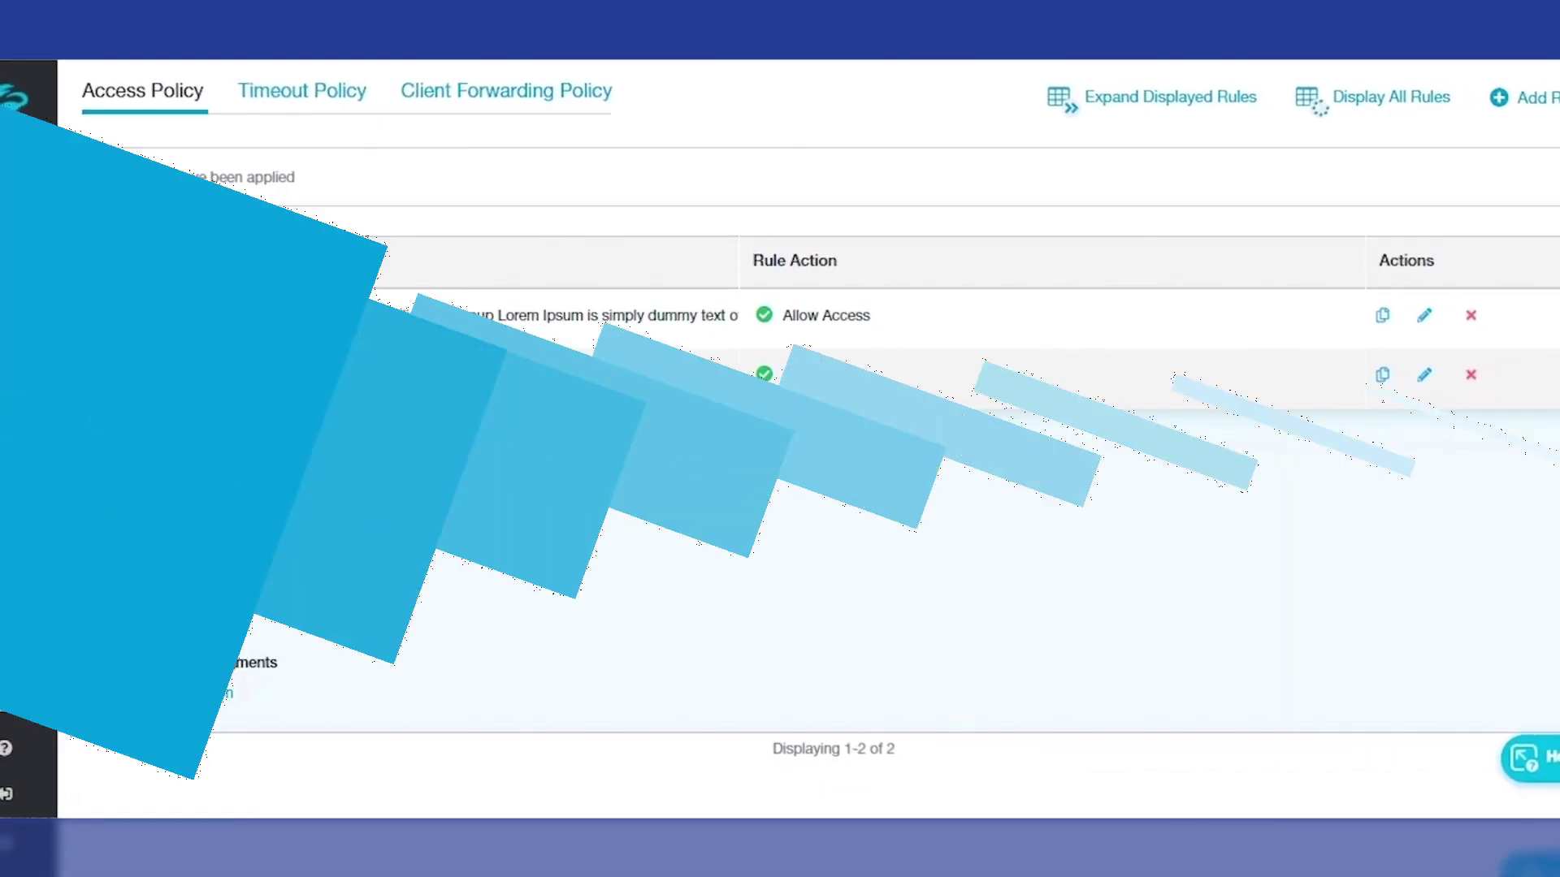